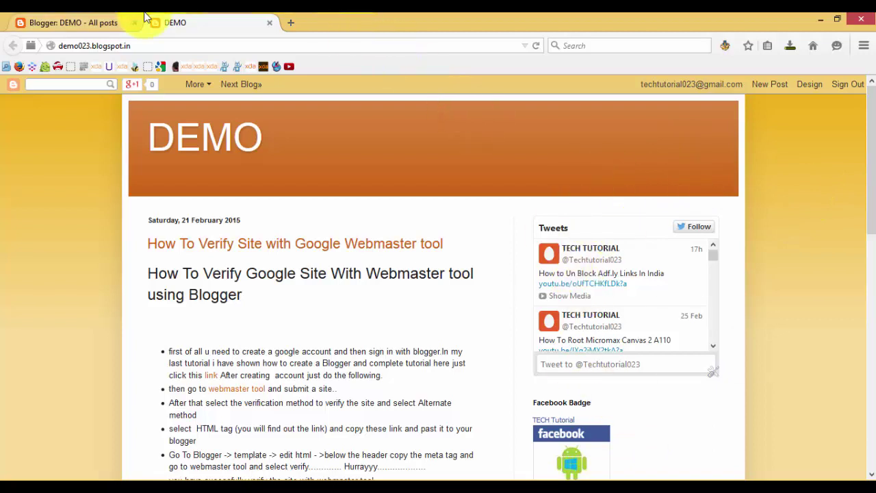
- Create a new blog post titled "ANDROID" with the body text "ANDROID TUTORIALS HOW TO"
click(98, 21)
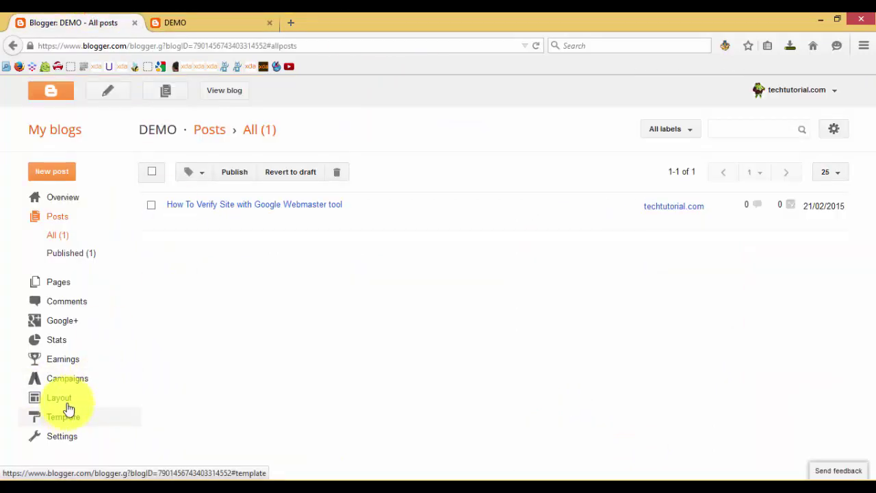
click(73, 394)
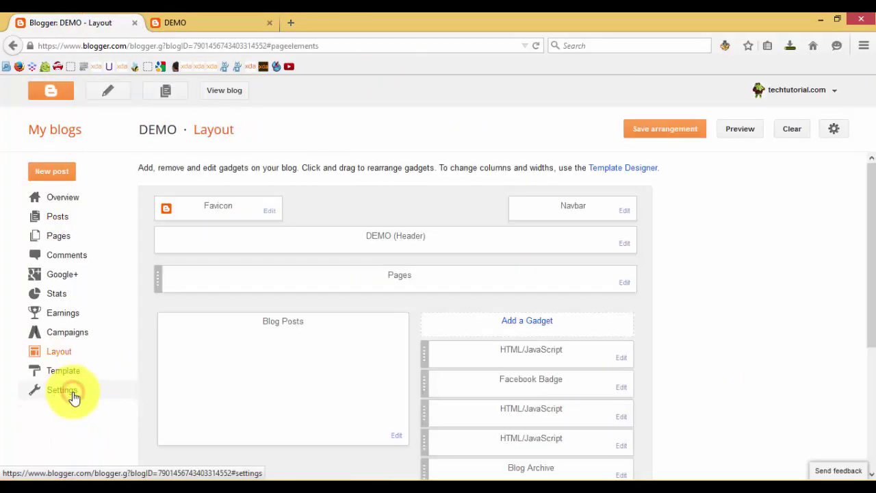
click(61, 219)
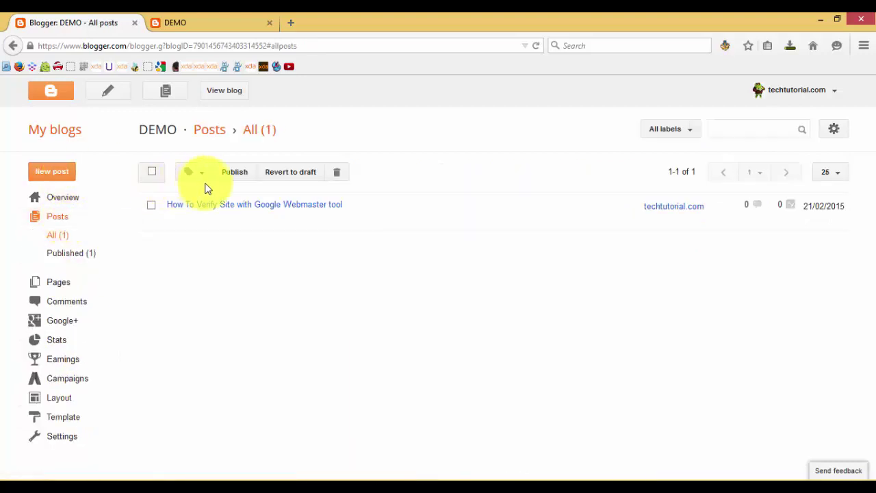
click(57, 172)
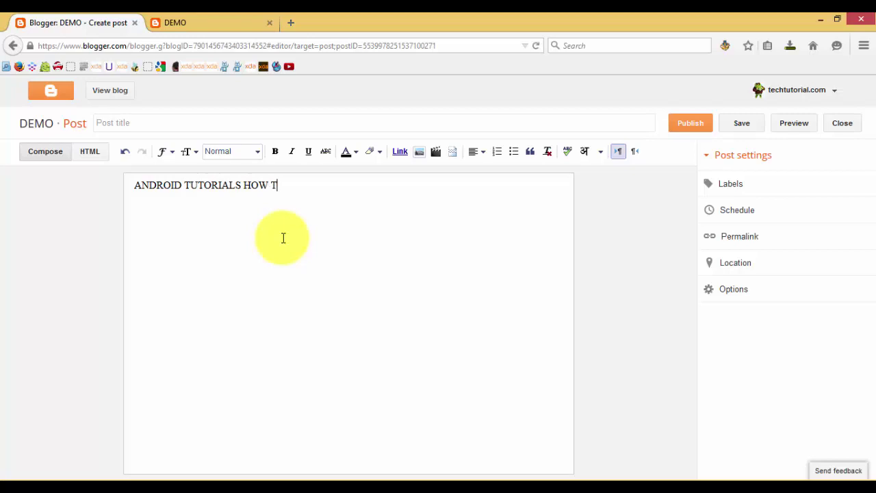
click(224, 126)
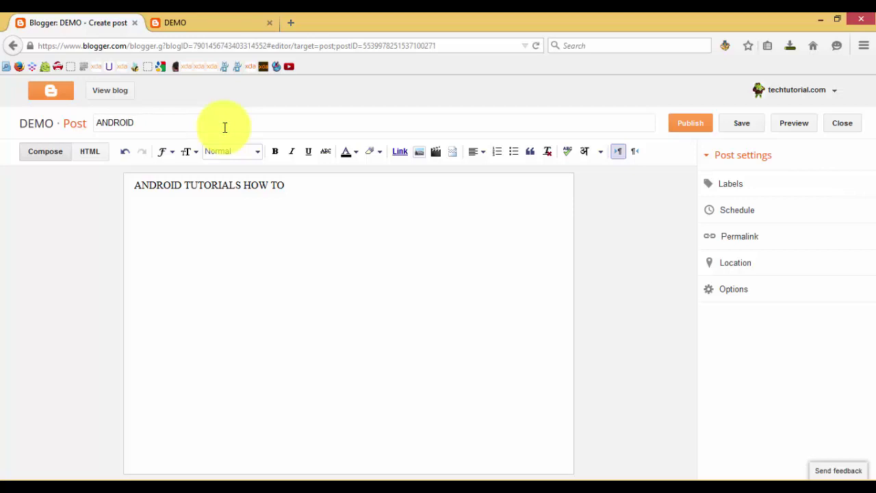
- Add the label ANDROID to the post and publish it
click(726, 185)
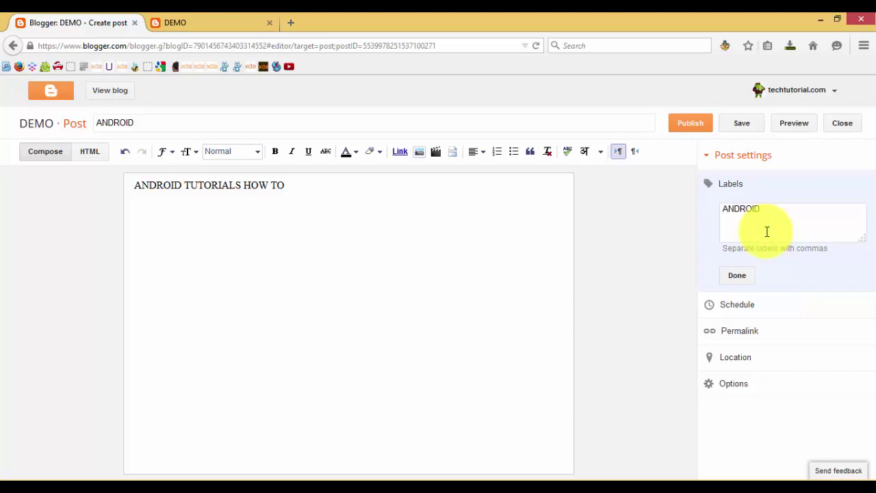
click(743, 275)
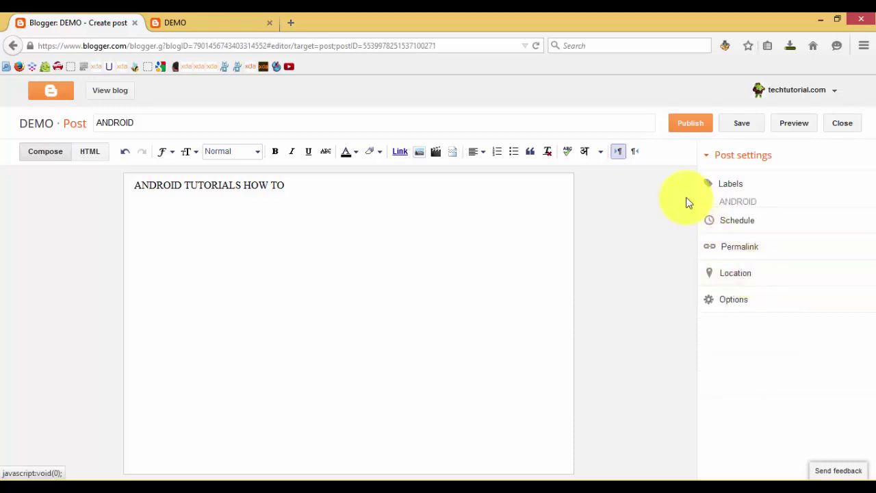
click(706, 127)
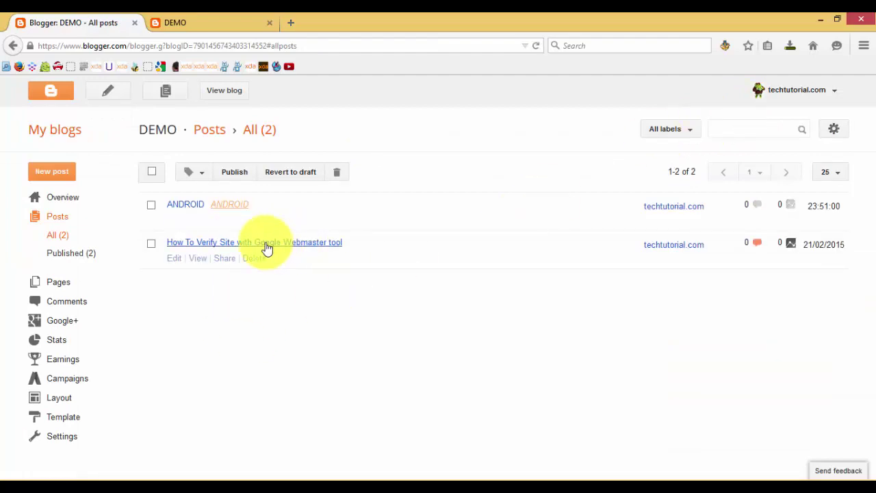
- View the published ANDROID post, open its ANDROID label page and copy that page's address
click(204, 222)
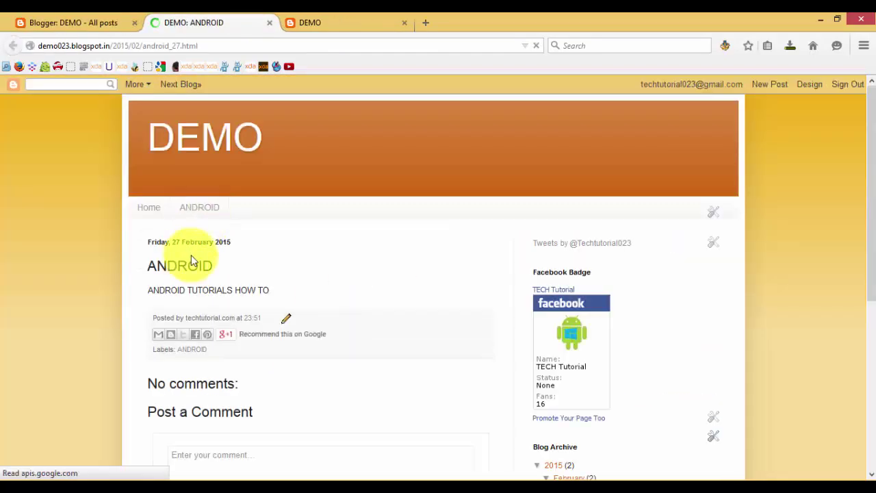
click(192, 350)
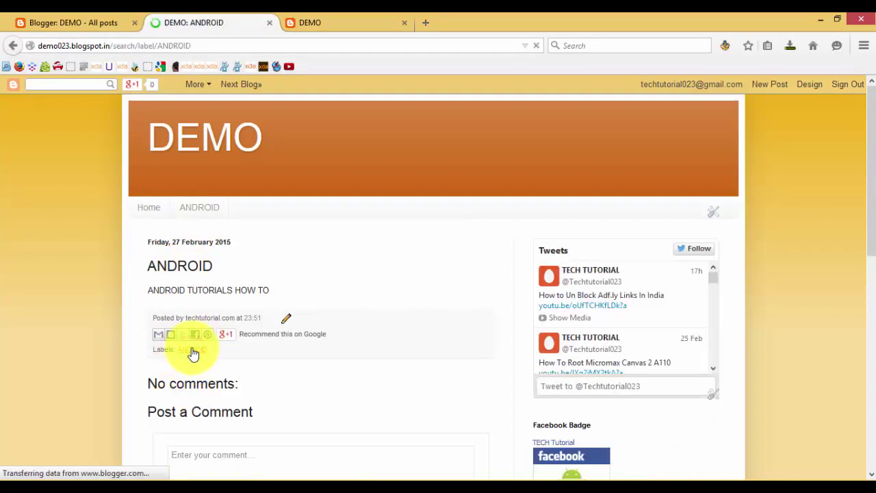
click(202, 46)
key(ctrl+c)
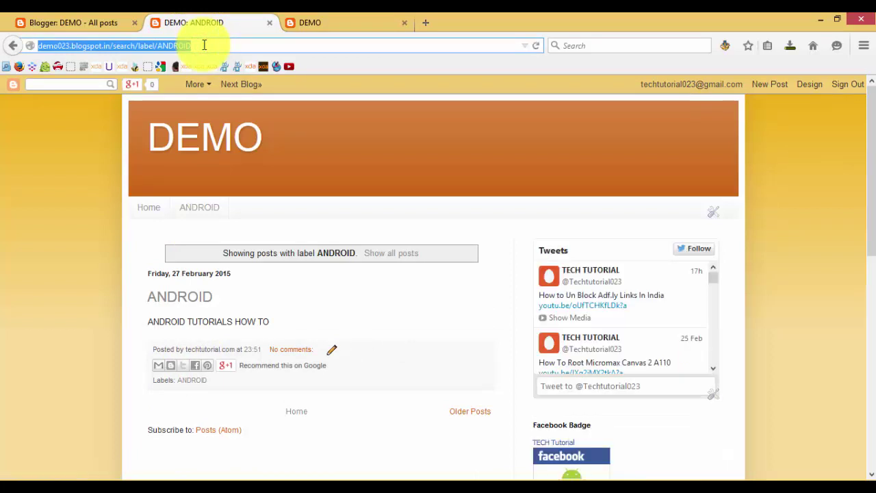
- Open the Pages gadget for editing in the blog layout and delete its existing ANDROID link
click(68, 20)
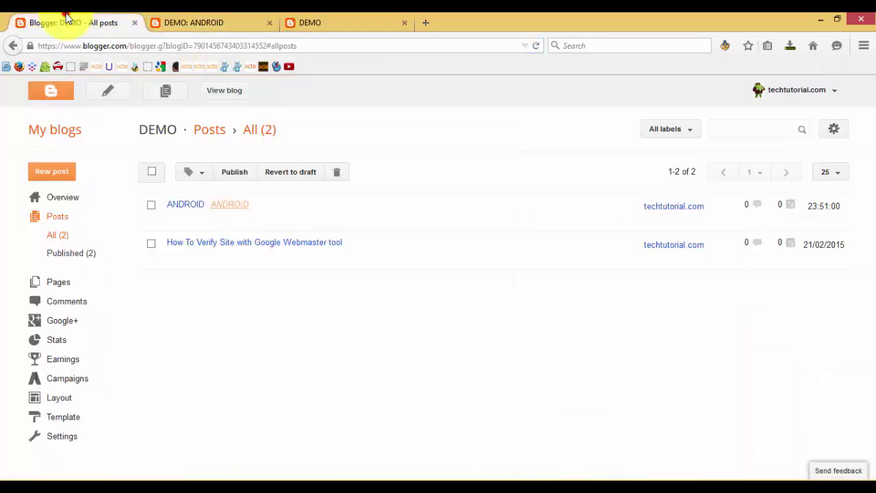
click(60, 398)
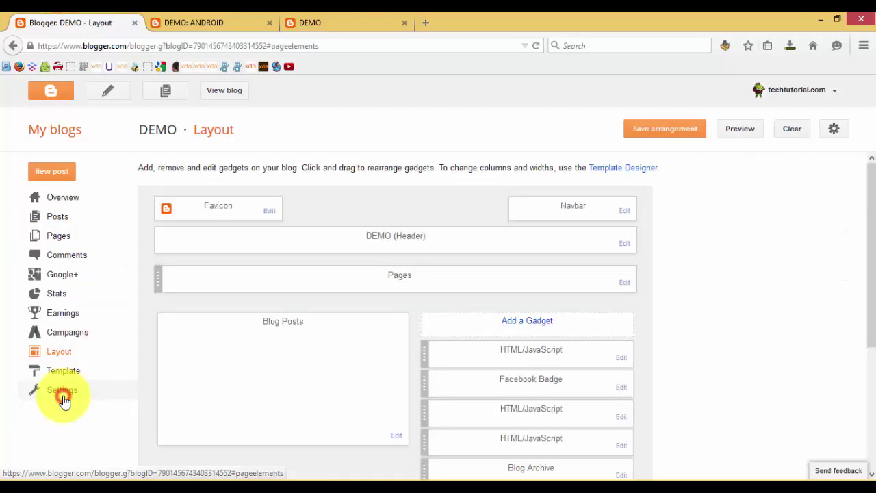
click(623, 282)
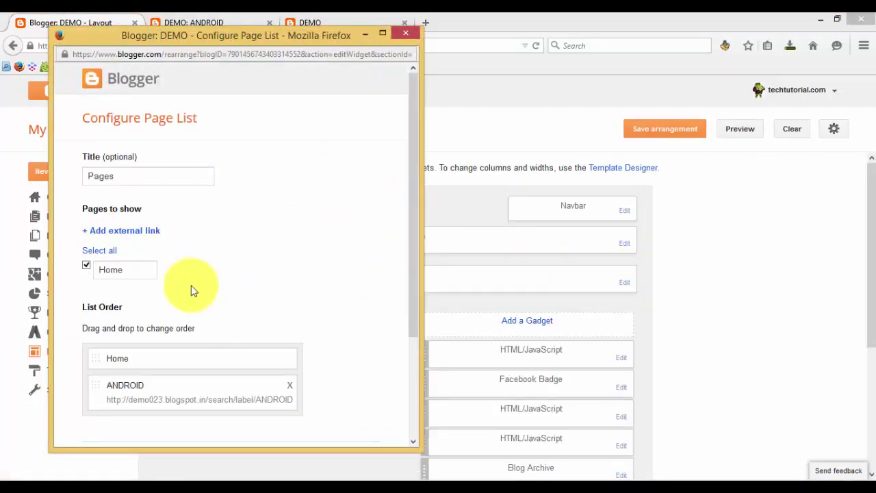
click(288, 385)
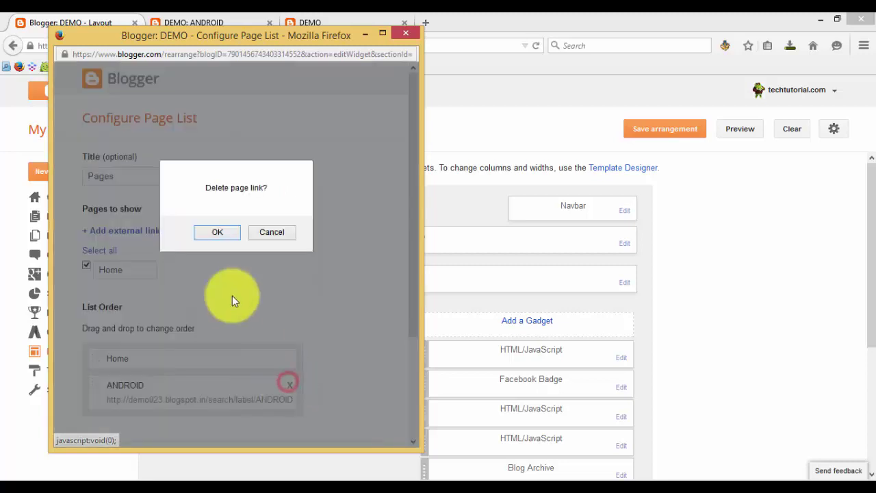
click(221, 231)
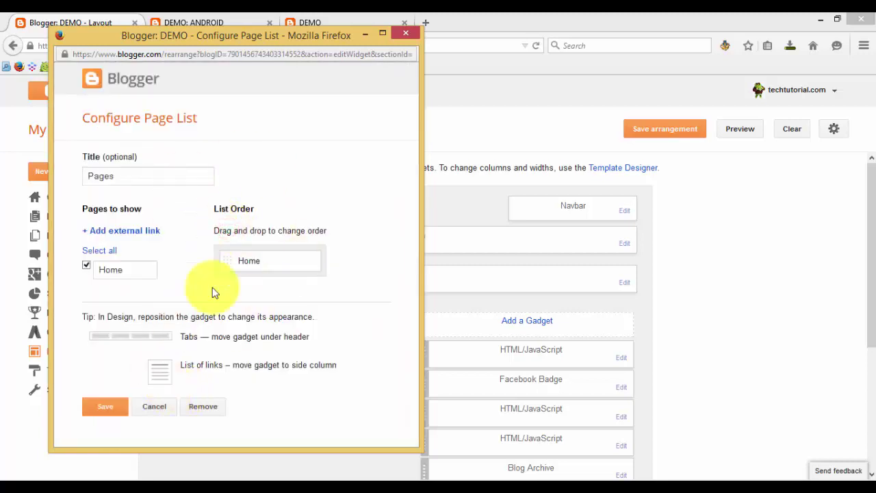
click(130, 230)
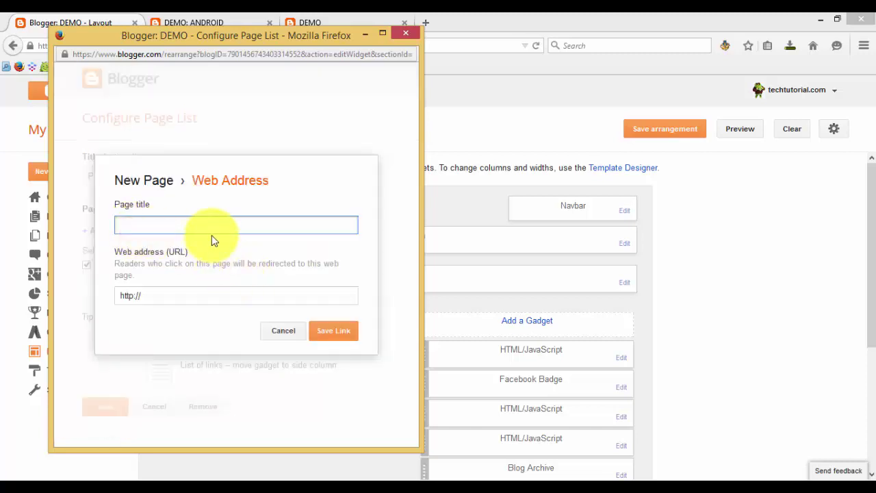
text(ANDROID)
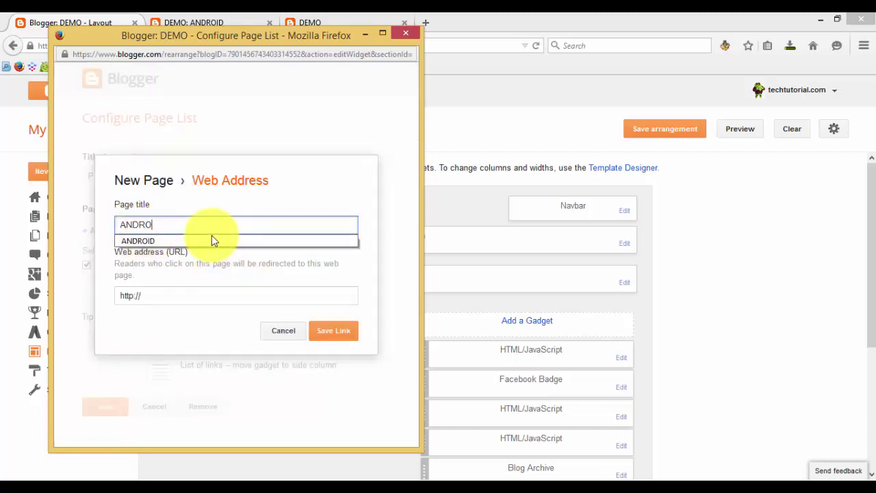
click(189, 294)
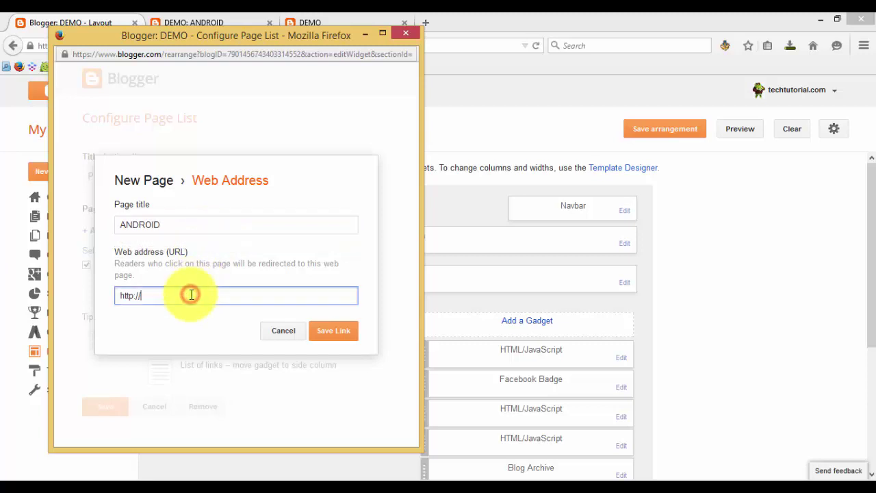
key(ctrl+v)
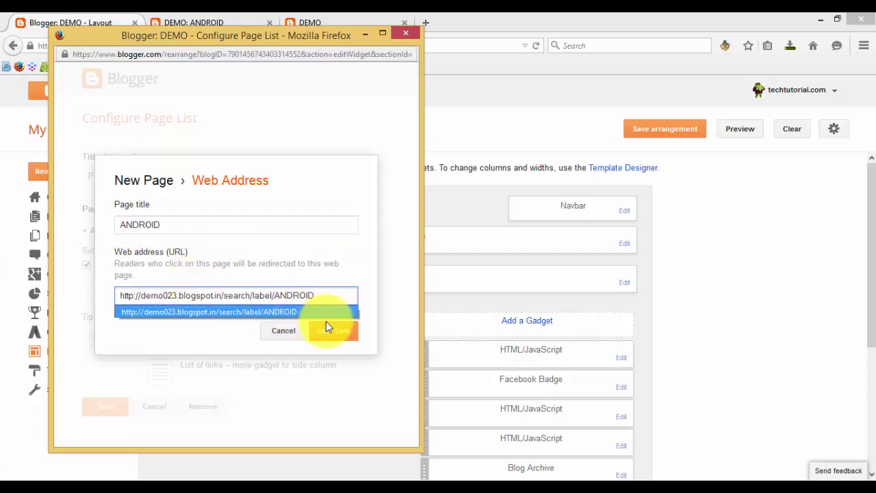
click(335, 330)
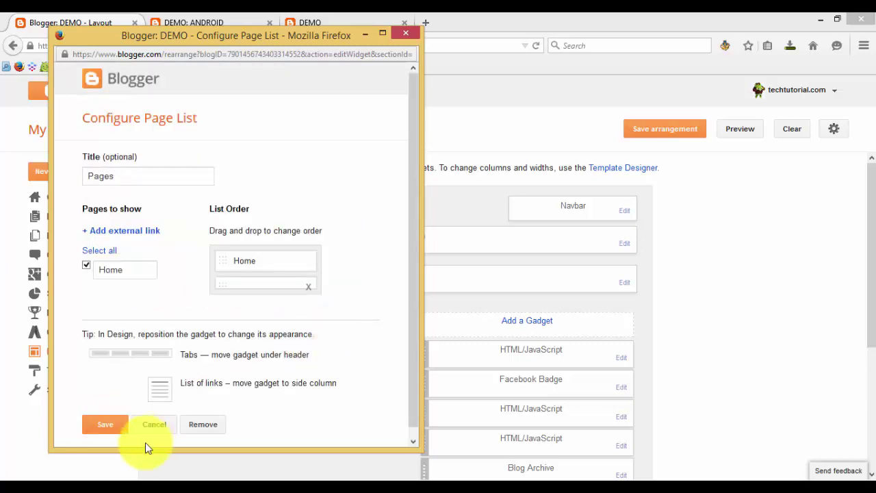
click(113, 429)
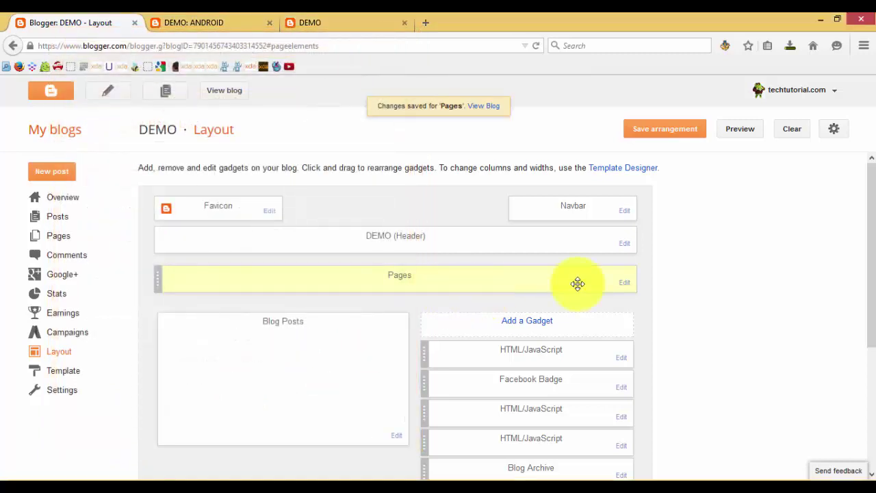
- Look through the list of available gadgets for the Pages gadget, then close it without adding anything
click(527, 321)
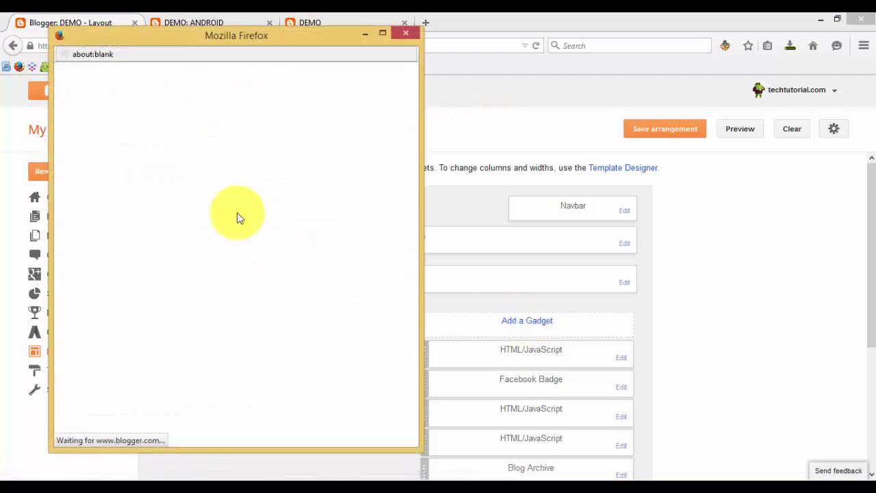
drag(411, 107, 411, 170)
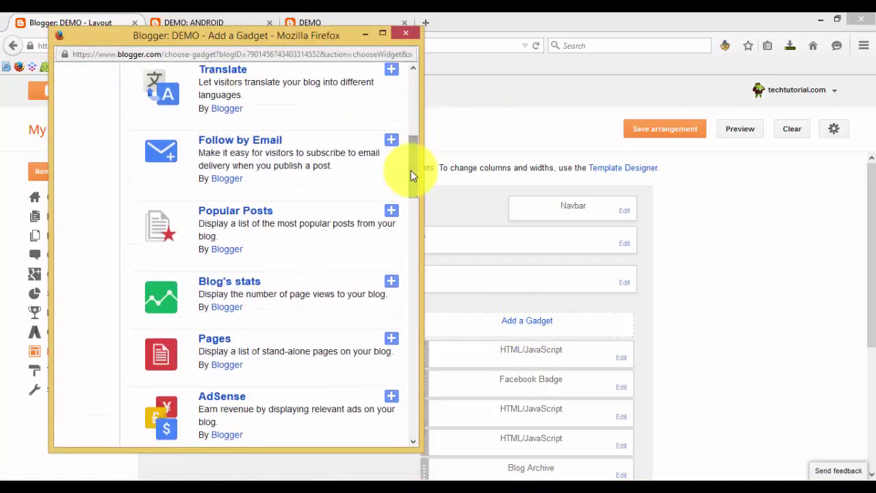
click(411, 32)
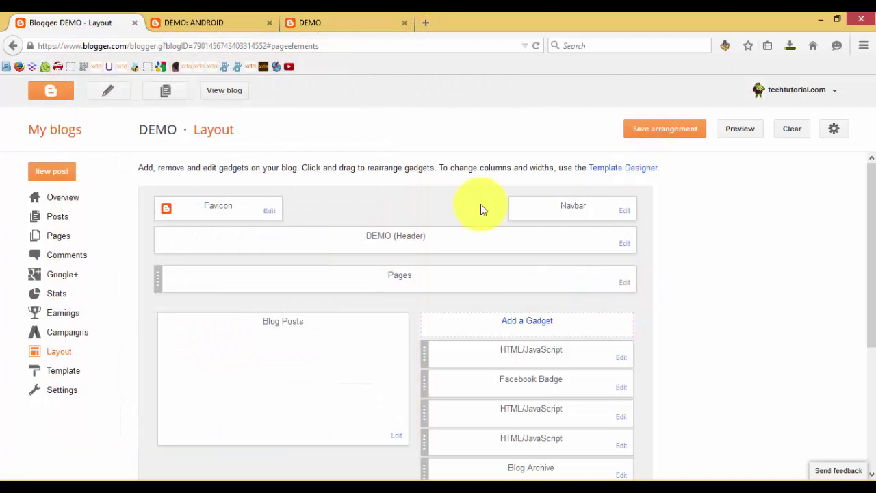
- Save the layout arrangement and open the ANDROID page from the navigation of the live blog
click(632, 134)
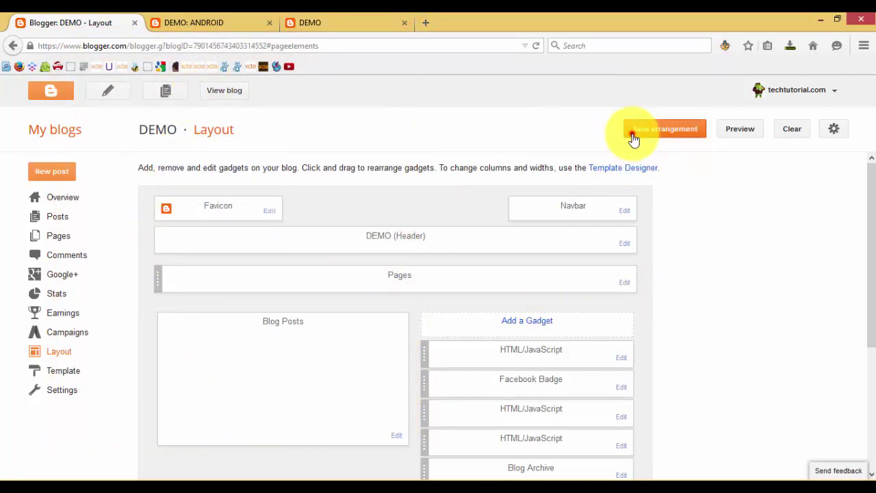
click(228, 93)
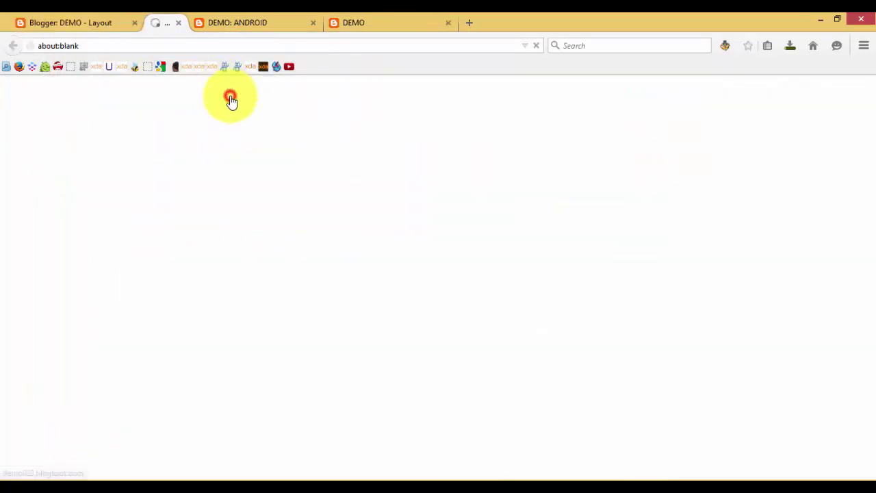
click(368, 18)
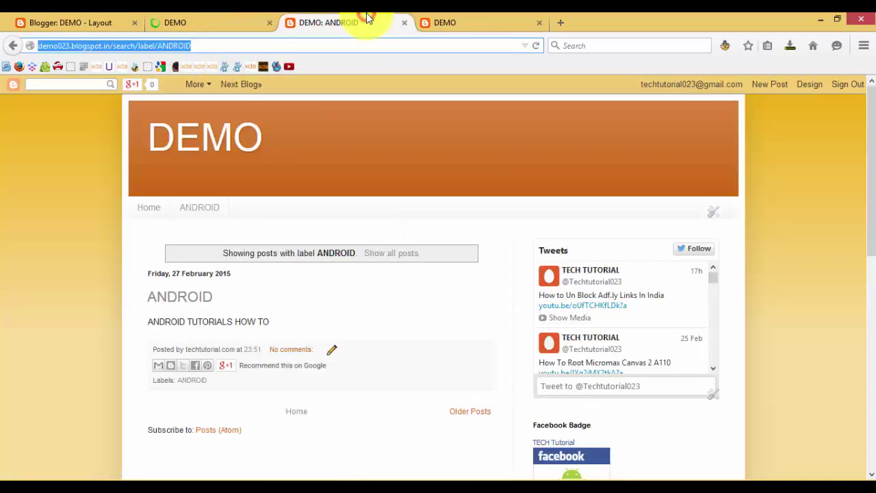
click(403, 22)
click(244, 20)
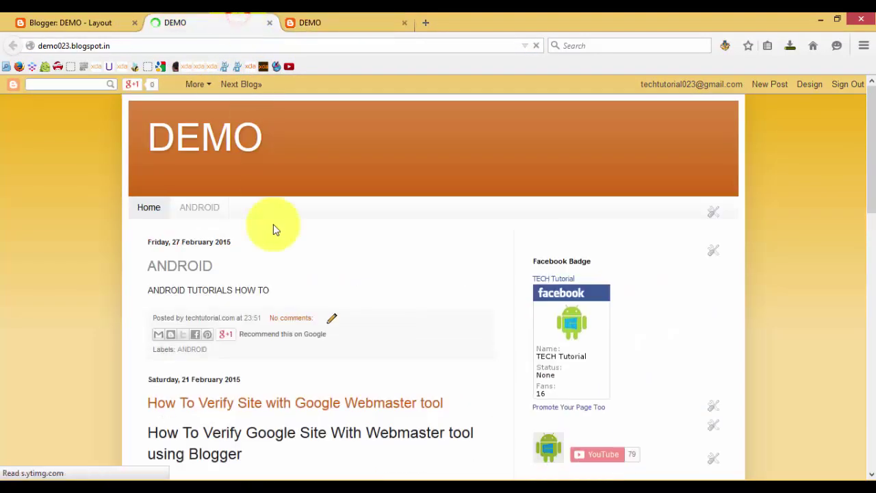
click(199, 207)
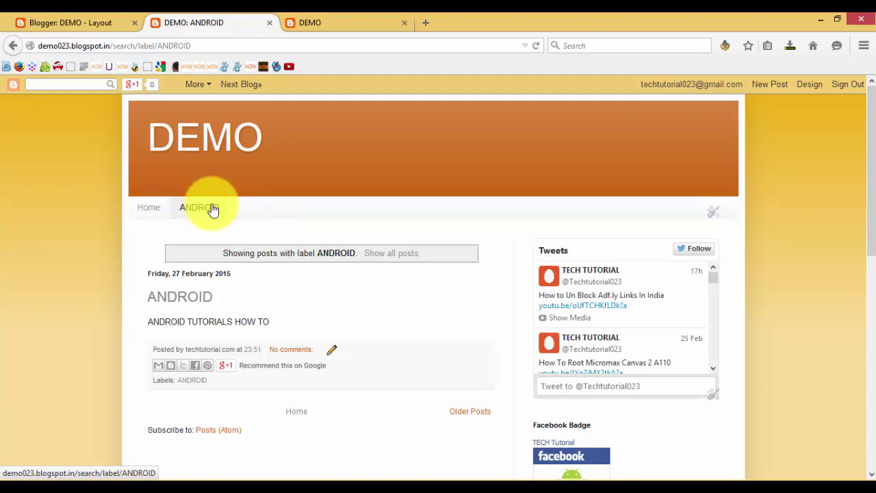
- Create a new post from the blog's dashboard with the body text "ANDROID VIDEO TUTORIAL 2"
click(53, 17)
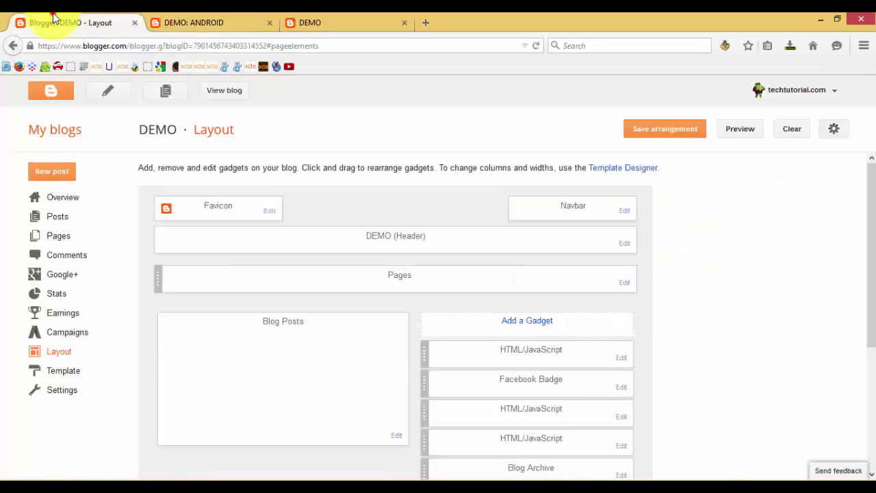
click(89, 217)
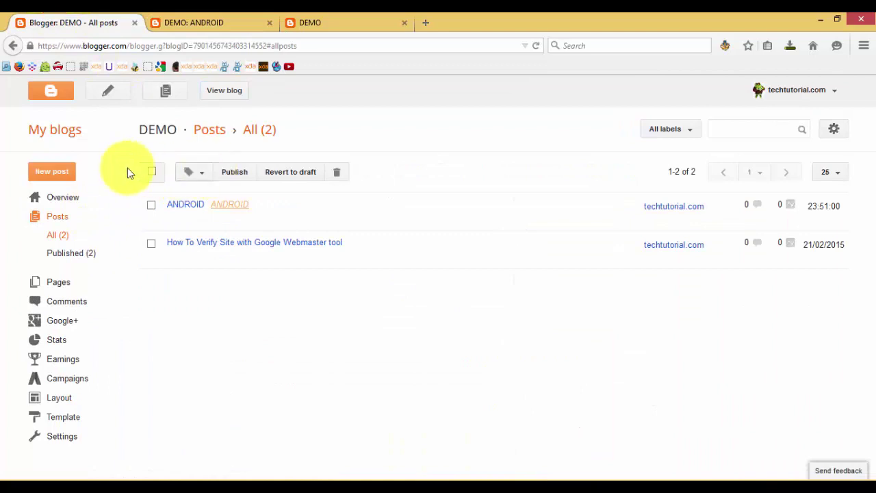
click(71, 172)
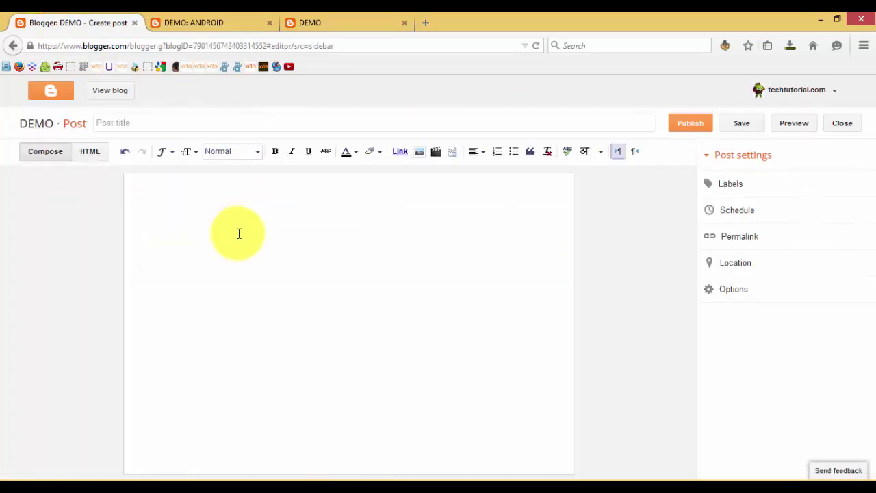
text(ANDROID VIDEO TUTORIAL 2)
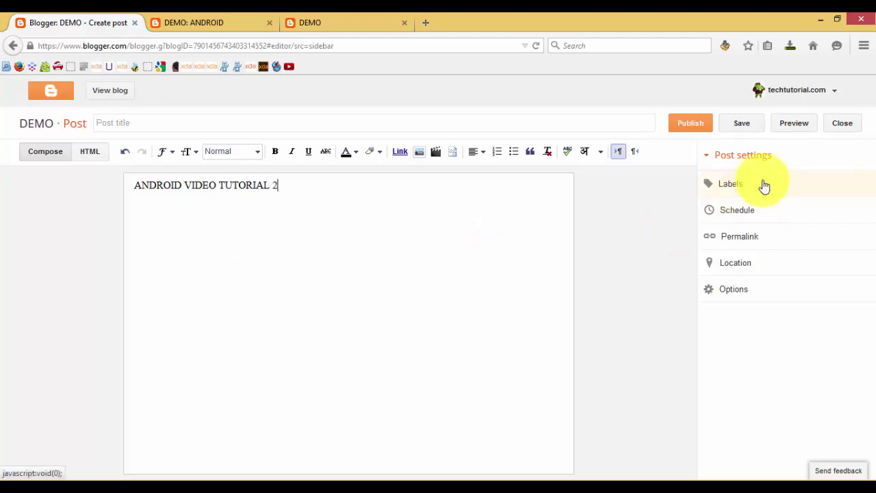
- Assign the existing ANDROID label to the new post, then save and publish it
click(762, 181)
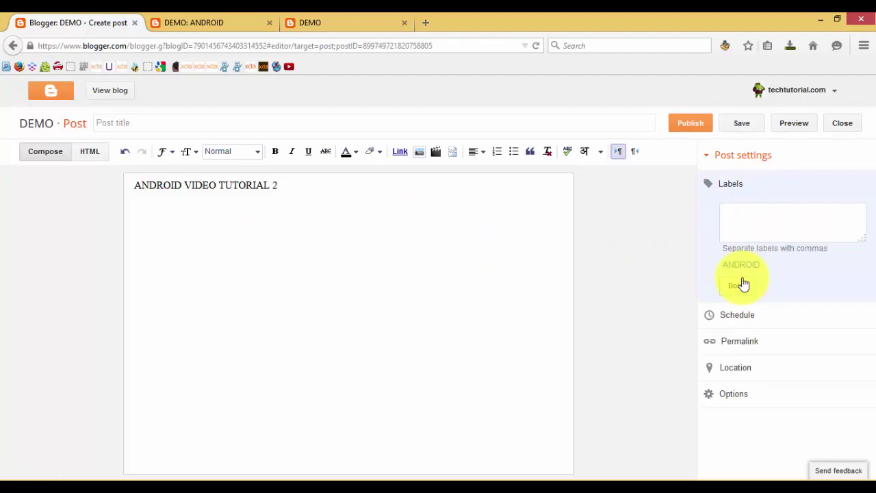
click(740, 267)
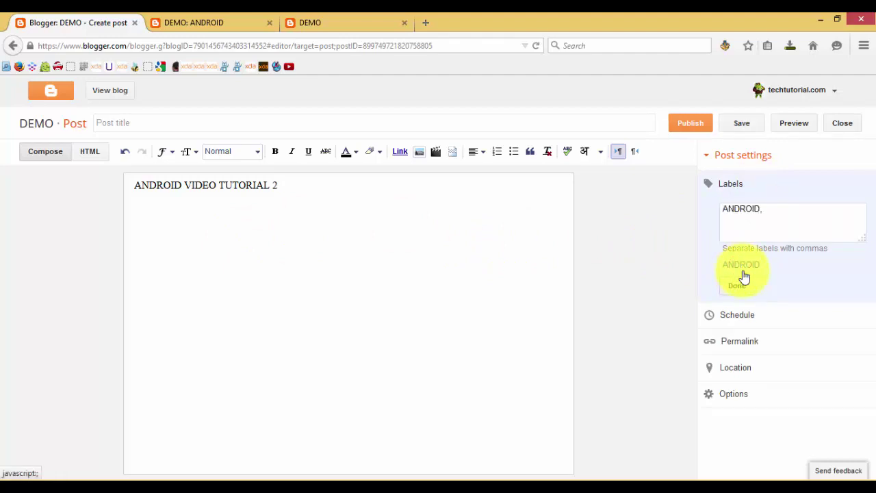
click(742, 284)
click(401, 203)
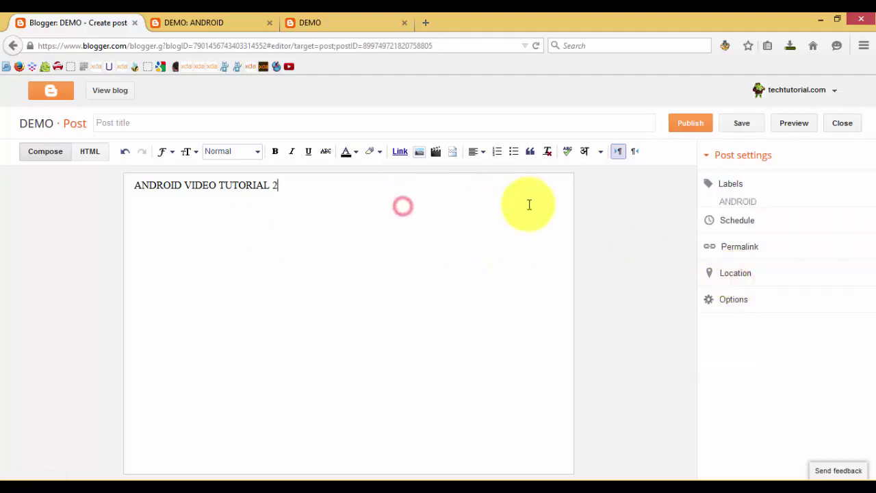
click(737, 130)
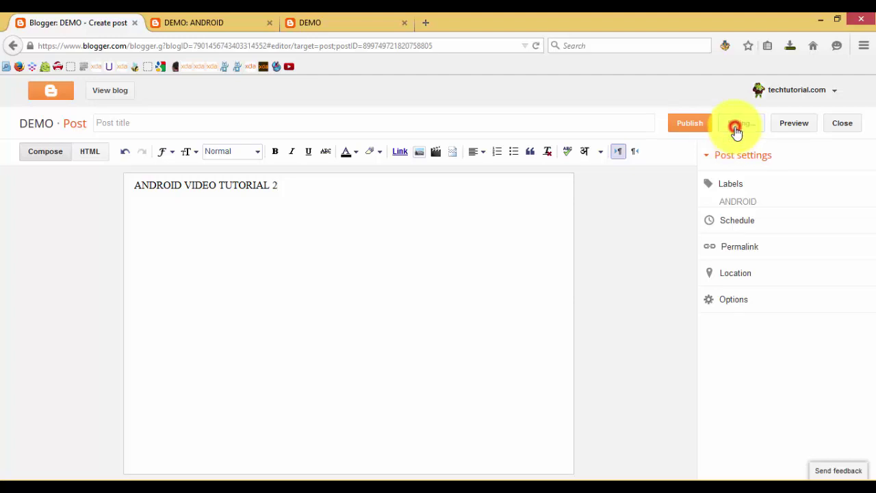
click(690, 123)
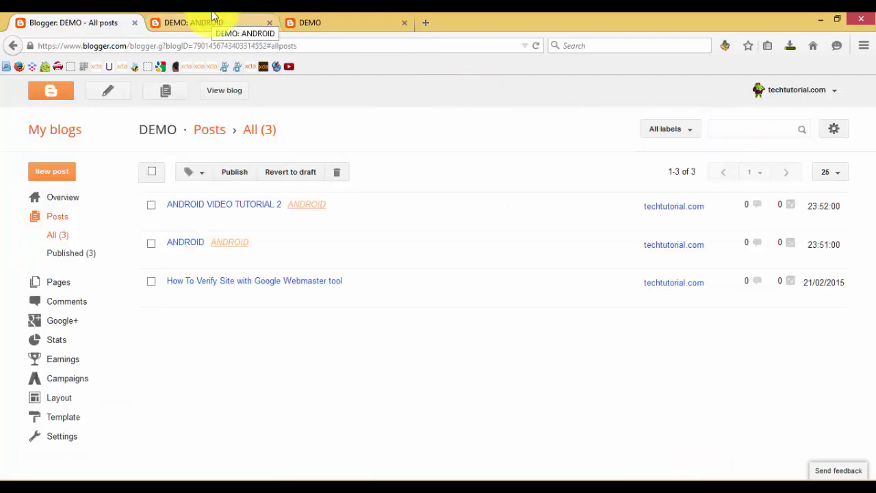
- Reload the live blog's ANDROID page and check the posts listed under that label
click(216, 20)
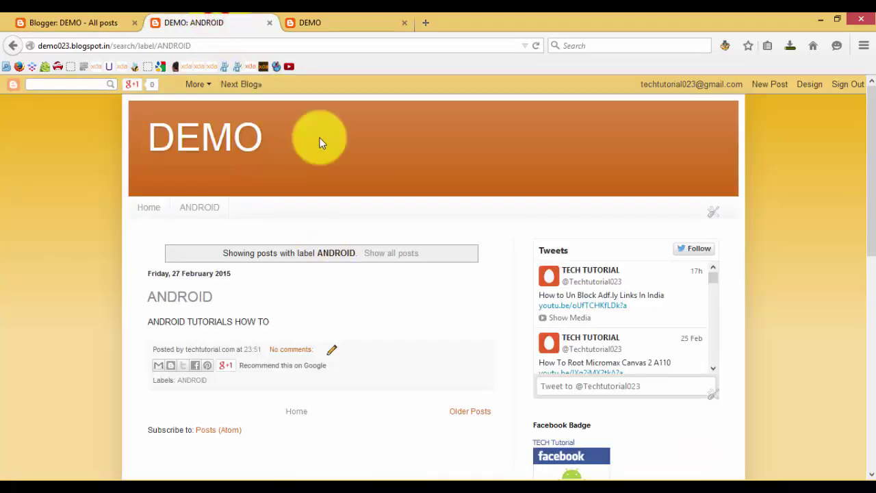
click(536, 48)
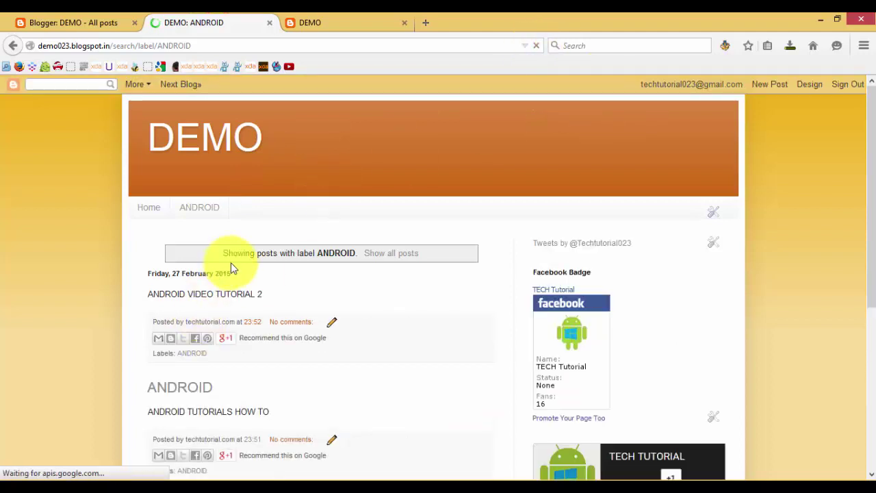
drag(152, 294, 221, 294)
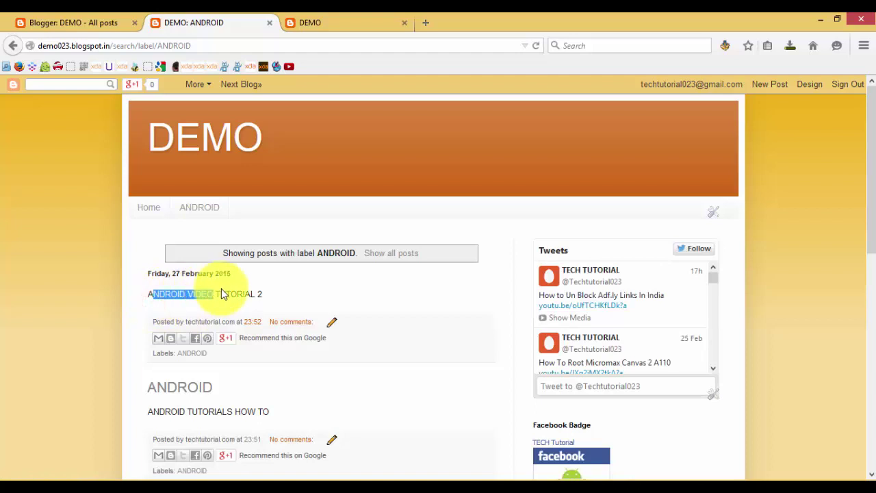
click(274, 293)
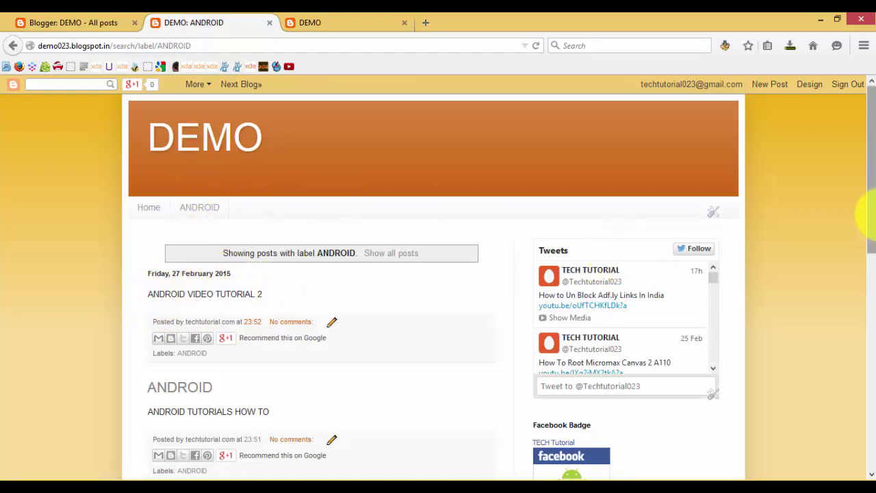
drag(871, 225, 869, 262)
- Create another post titled "CUSTOM ROM" with the body text "CUSTOM ROMS TUTORIALS"
click(41, 23)
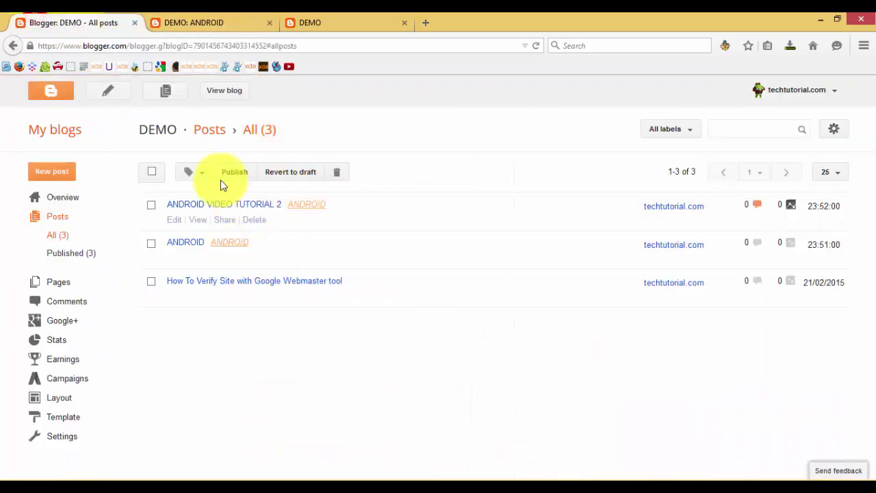
click(67, 172)
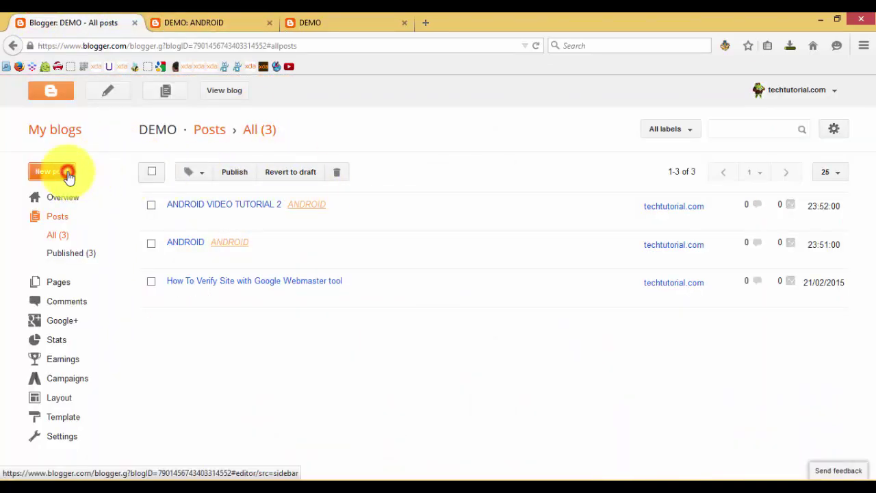
click(305, 189)
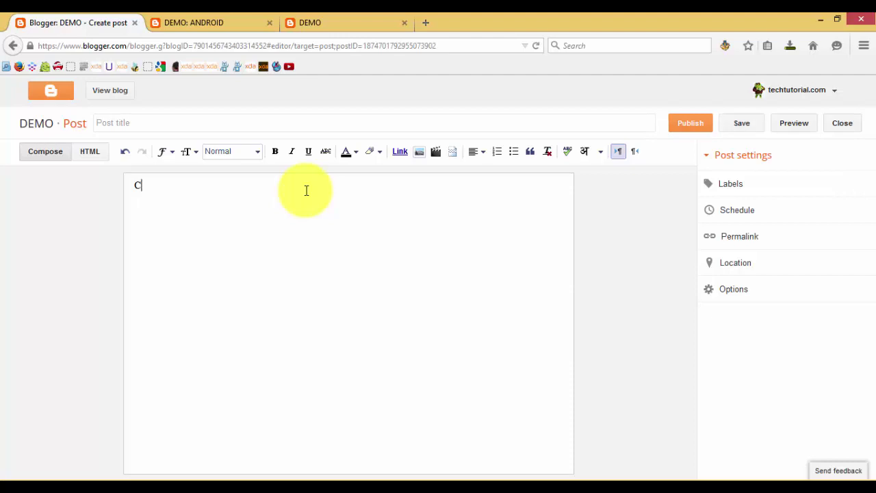
text(CUSTOM ROM)
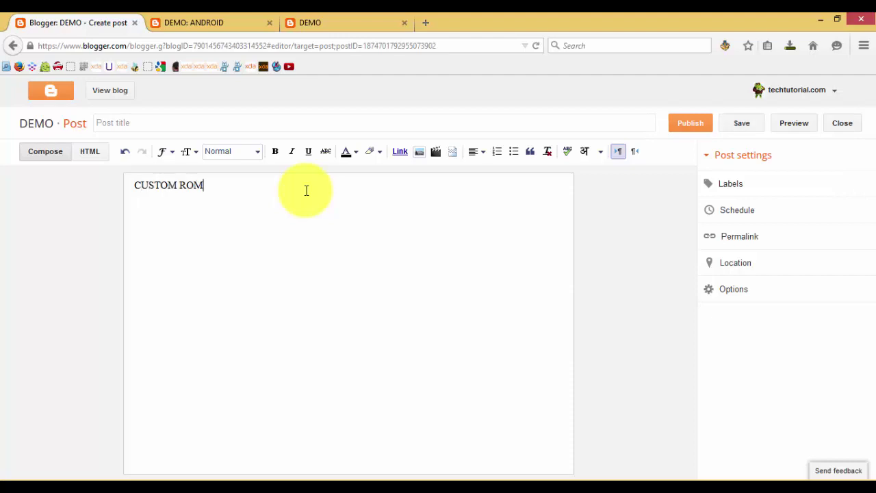
text(S)
click(198, 120)
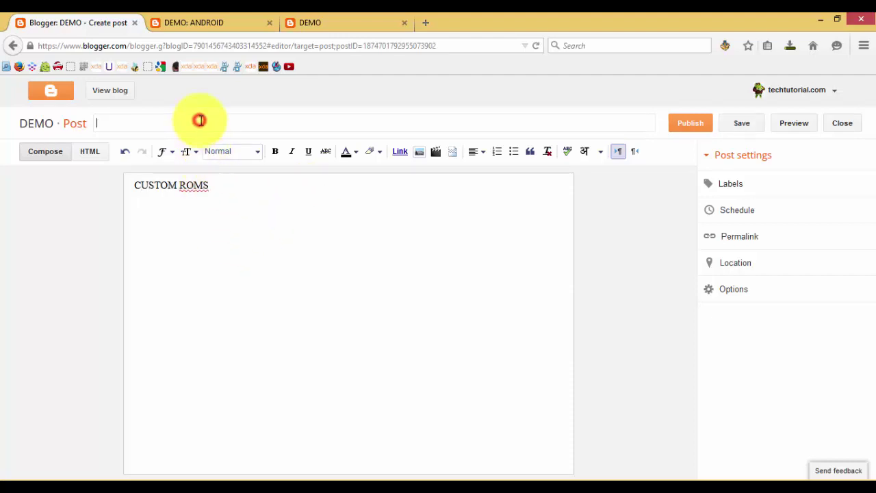
click(212, 179)
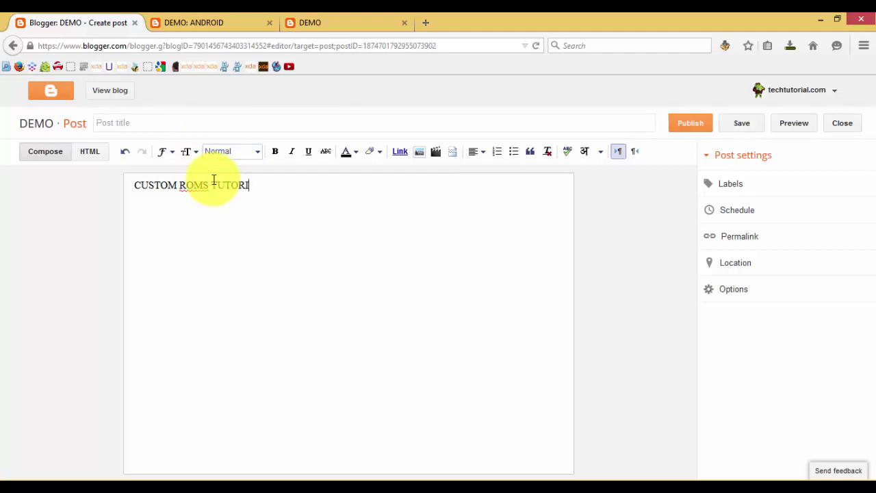
click(203, 124)
text(CUSTOM ROM)
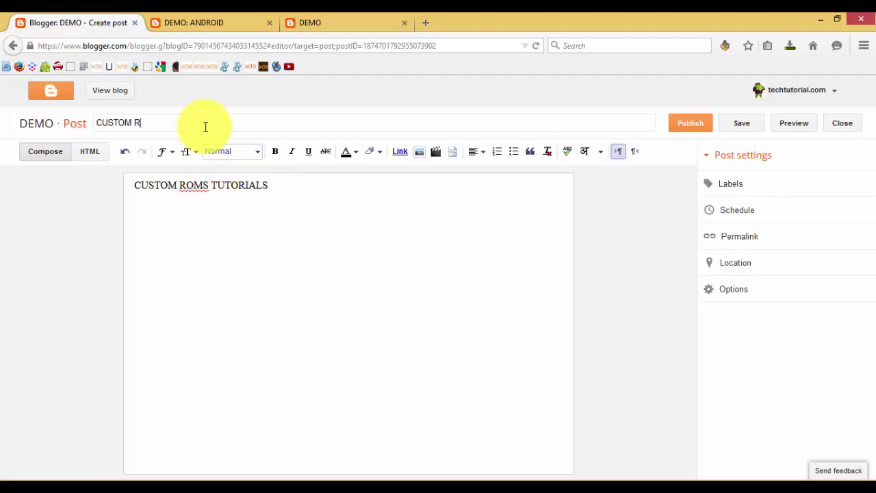
- Add the label "CUSTOM ROM" to the post, then save and publish it
click(731, 198)
click(737, 213)
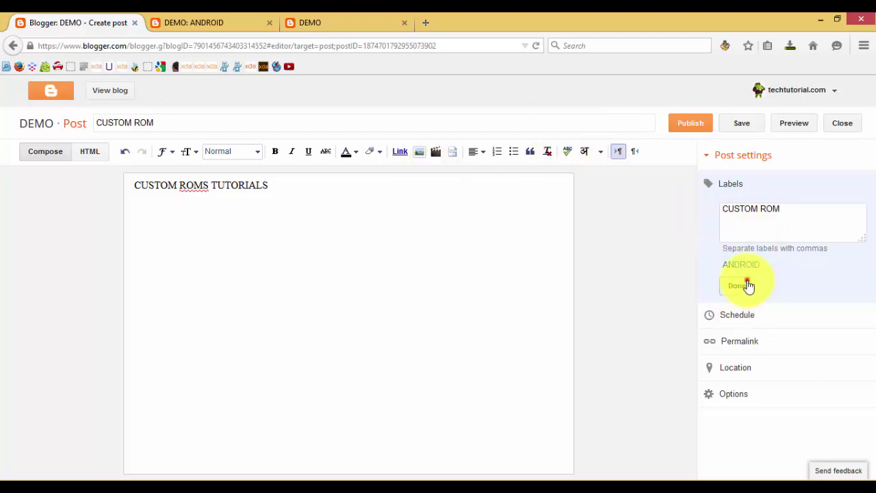
click(744, 286)
click(751, 117)
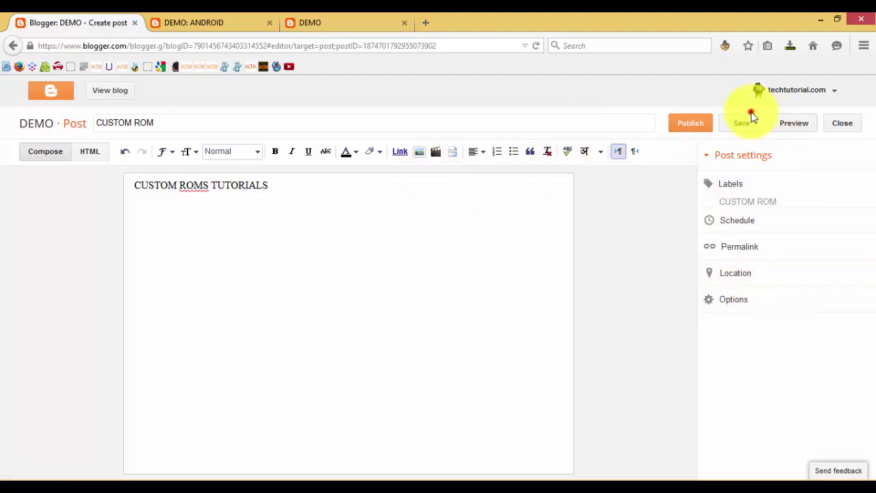
click(694, 126)
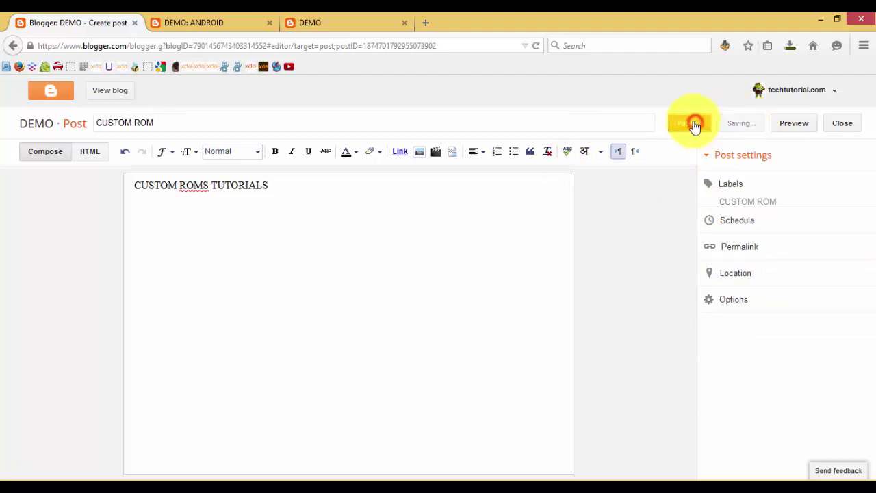
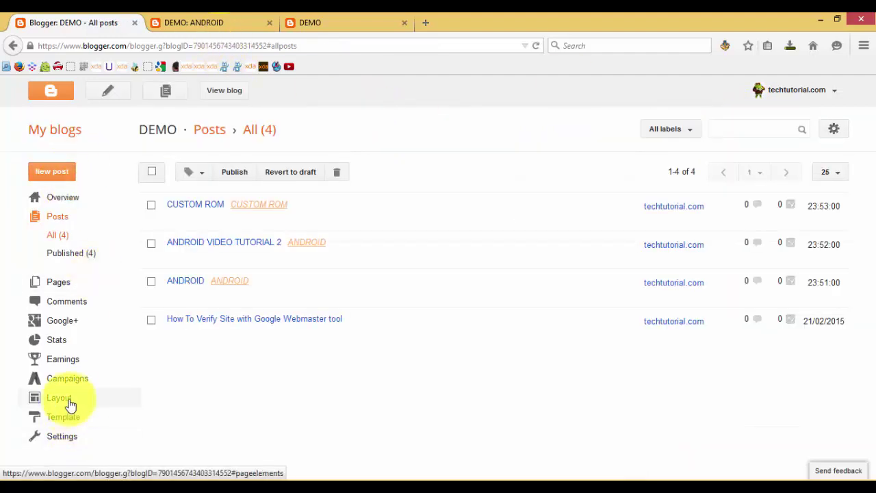
- Open the Pages gadget in the blog layout and start a new external link titled "CUSTOM ROMS"
click(70, 403)
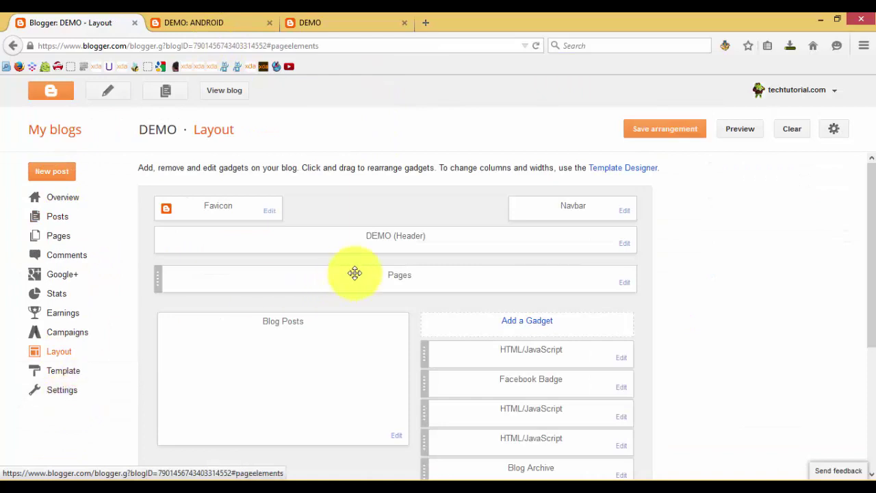
click(626, 285)
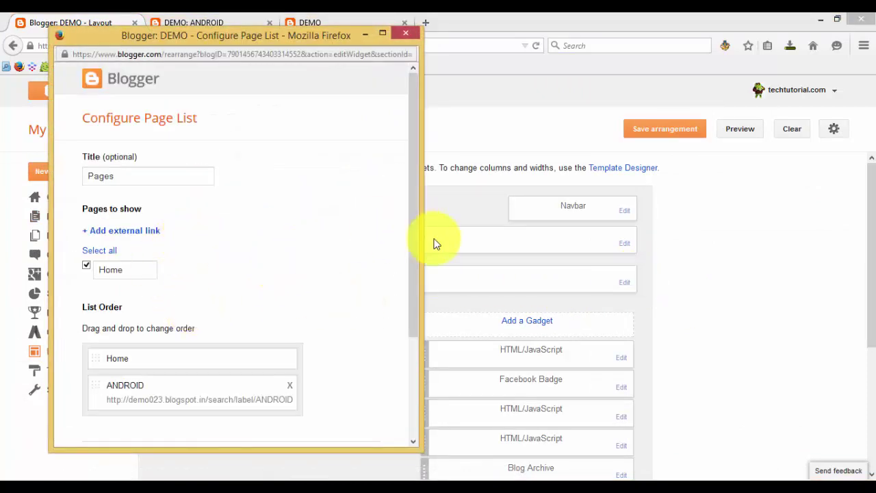
drag(416, 245, 419, 263)
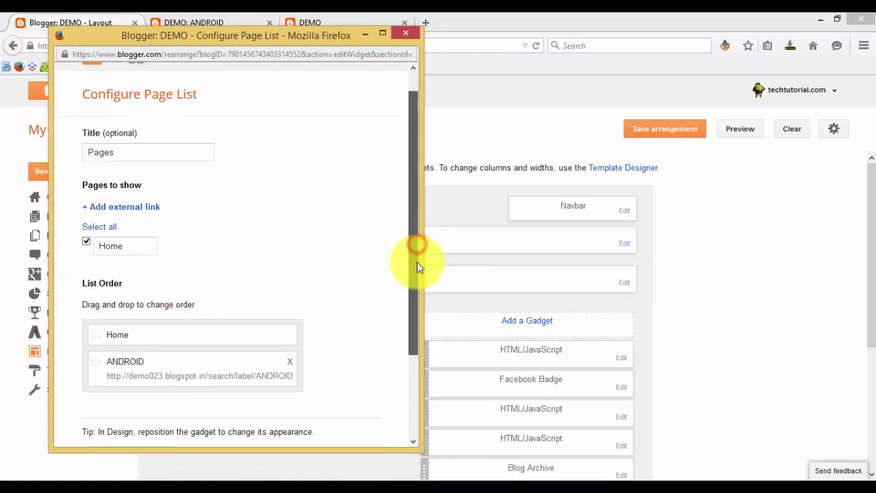
click(127, 207)
click(137, 208)
text(CUSTOM R)
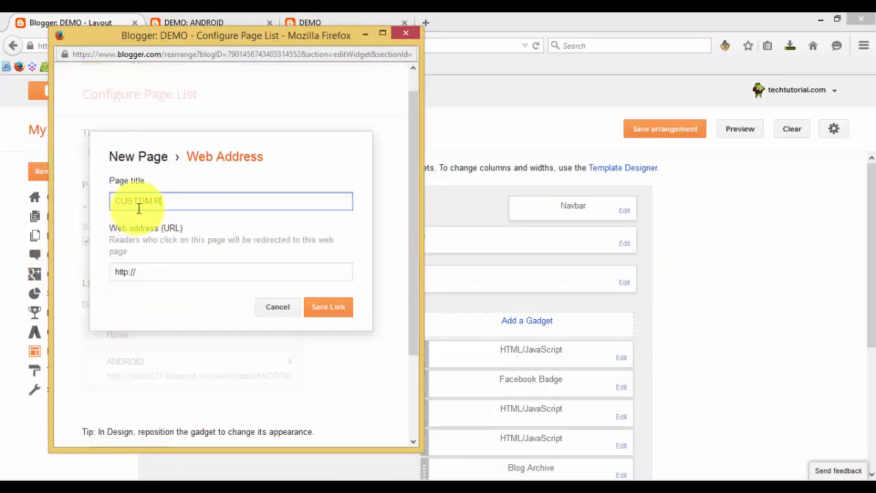
click(152, 269)
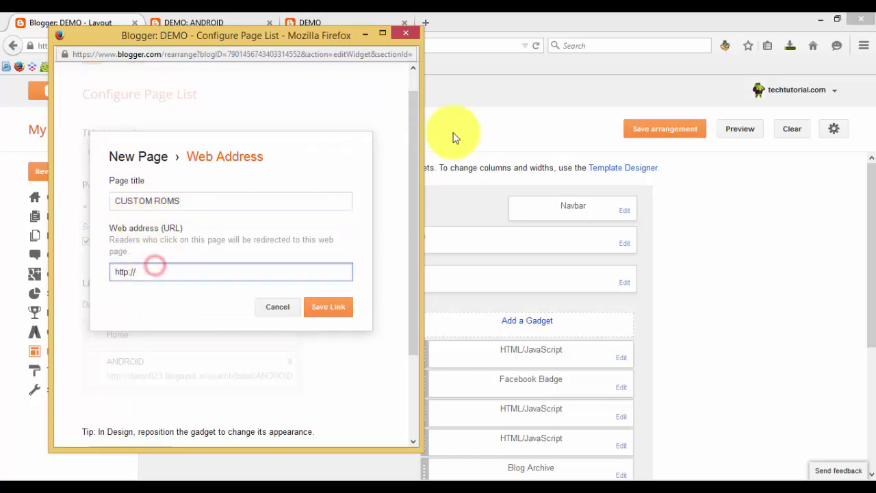
- Open the live listing for the CUSTOM ROM label from the posts list, copy its web address and return to the Blogger dashboard
click(453, 134)
click(223, 21)
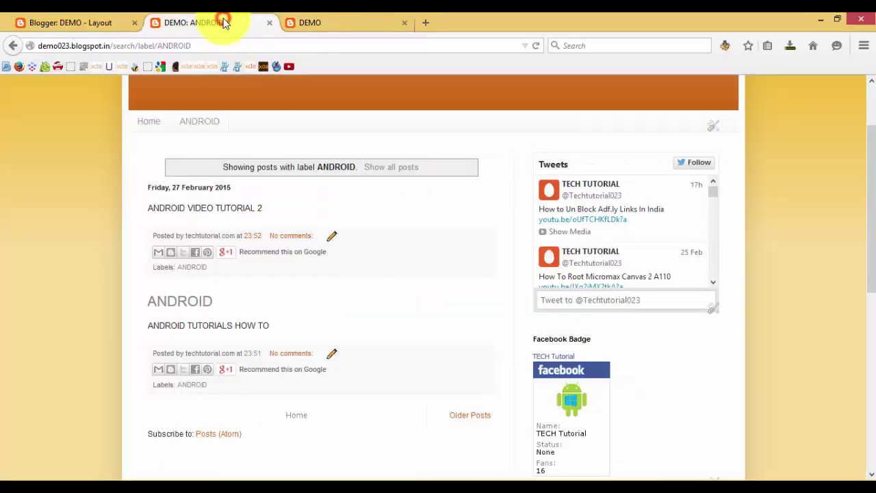
click(73, 22)
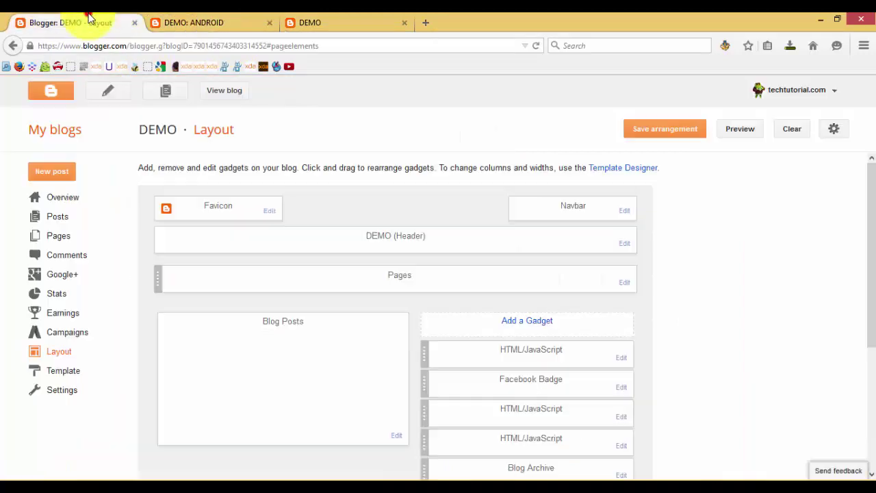
click(58, 216)
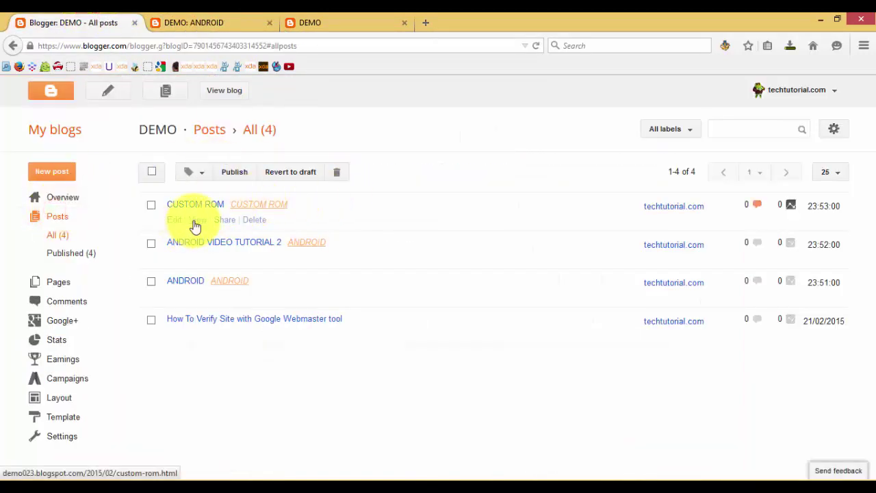
click(198, 222)
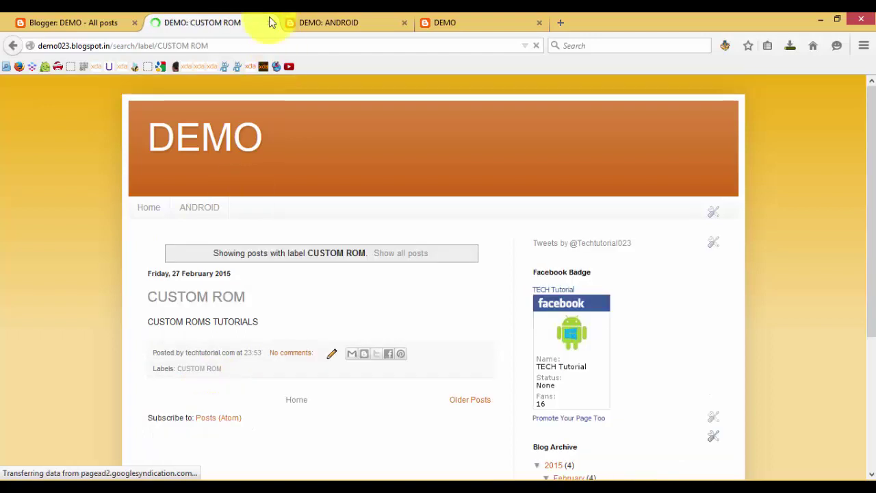
click(212, 46)
drag(212, 46, 41, 45)
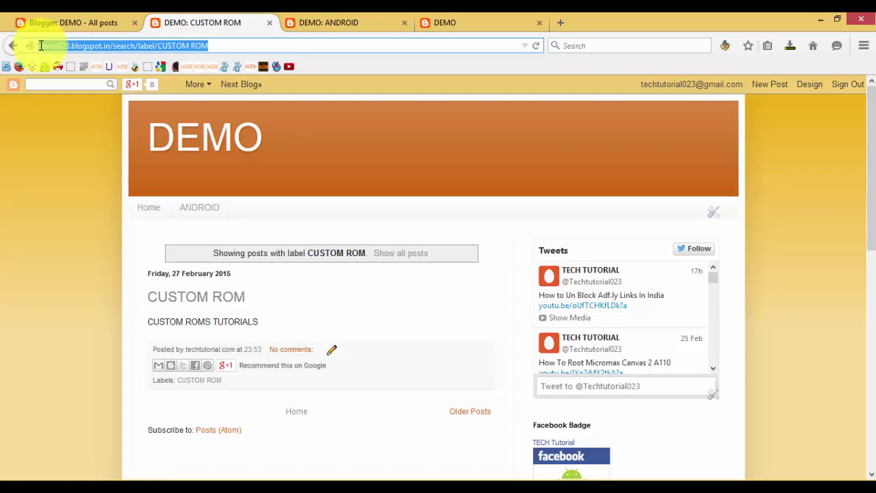
click(64, 19)
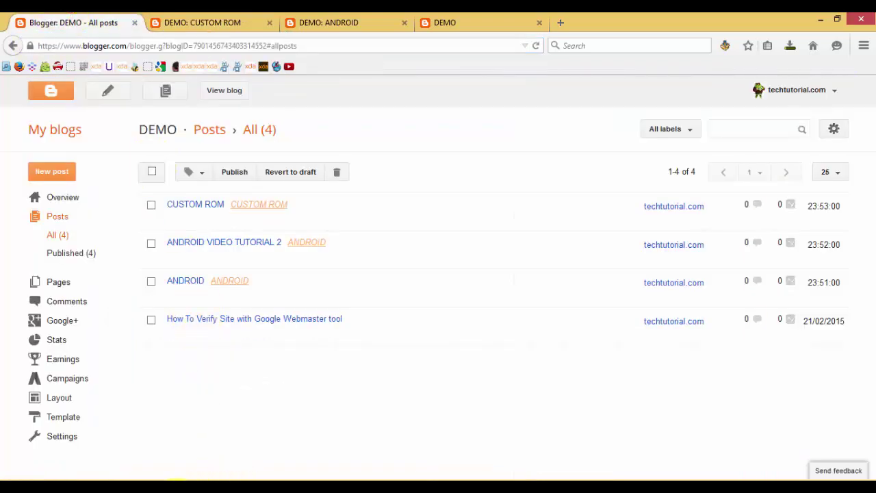
click(231, 434)
click(153, 276)
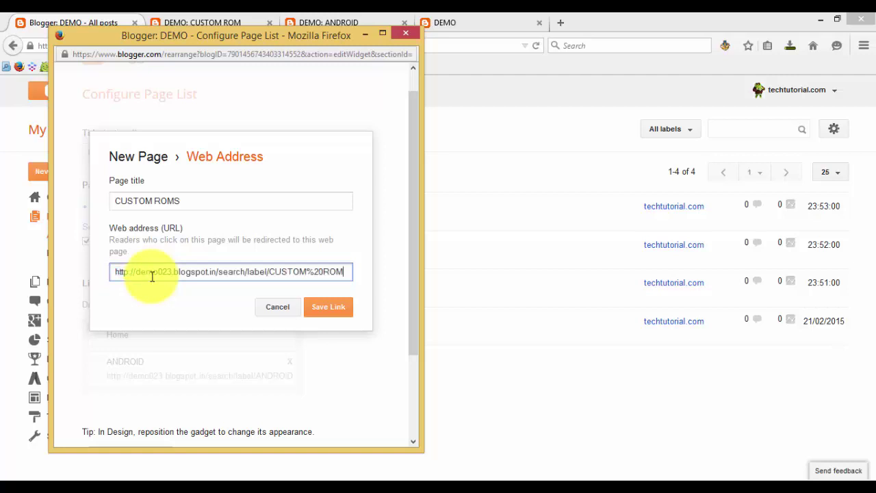
click(321, 308)
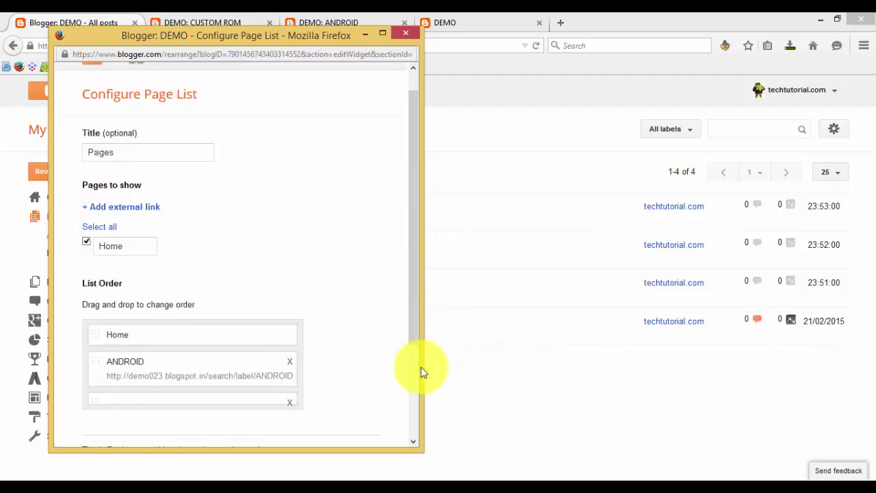
click(411, 393)
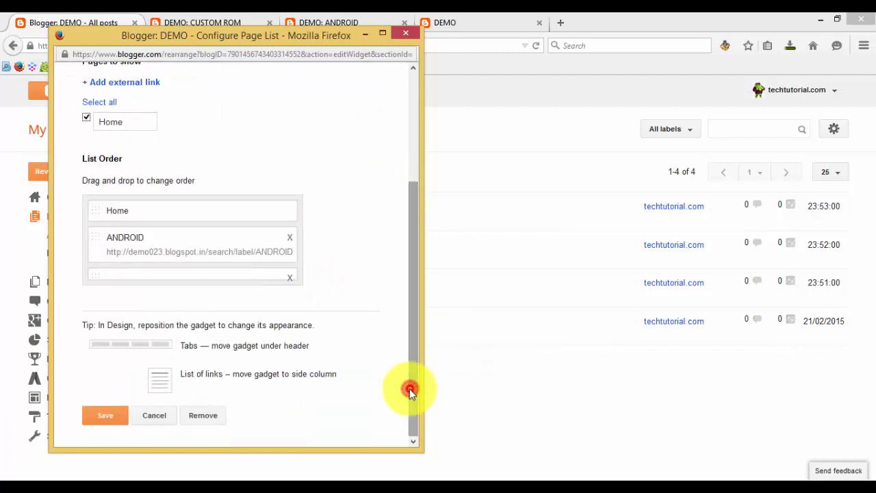
click(124, 419)
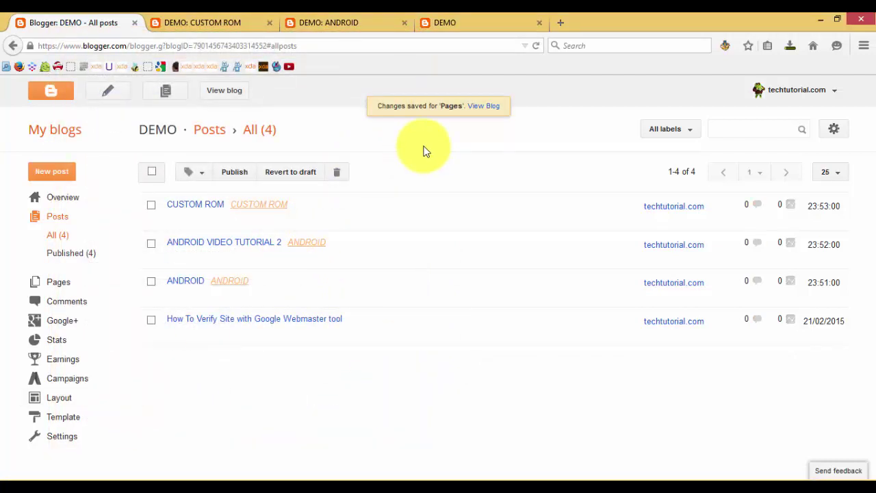
- View the live blog and check the posts listed under its ANDROID and CUSTOM ROMS pages
click(491, 107)
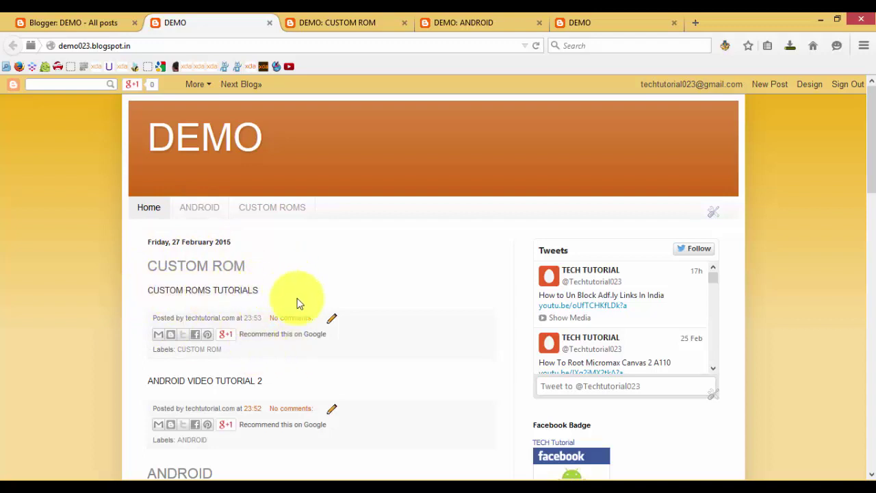
click(212, 208)
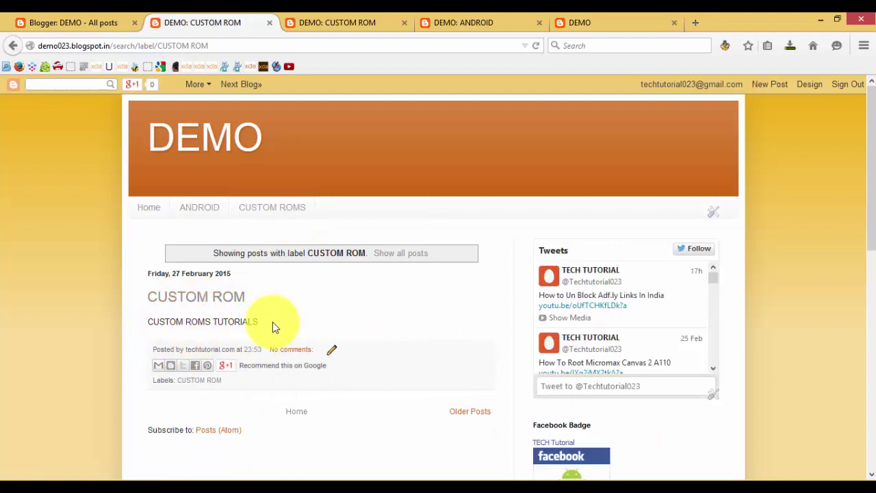
drag(277, 323, 243, 330)
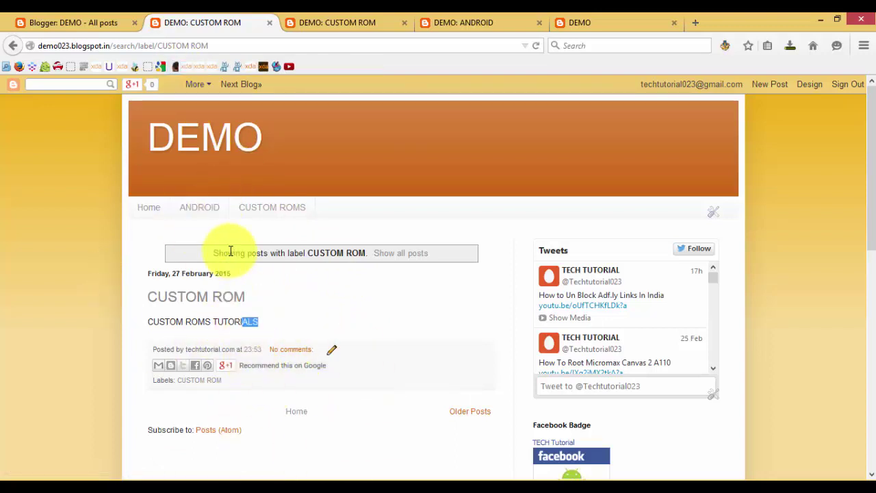
- Create an untitled post with the body "HOW TO INSTALL CUSTOM ROMS" and the label CUSTOM ROM, then save and publish it
click(71, 23)
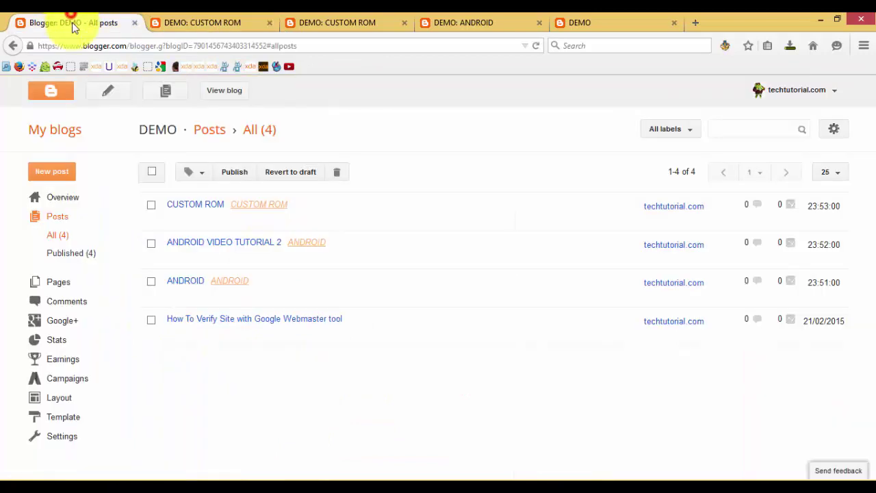
click(73, 173)
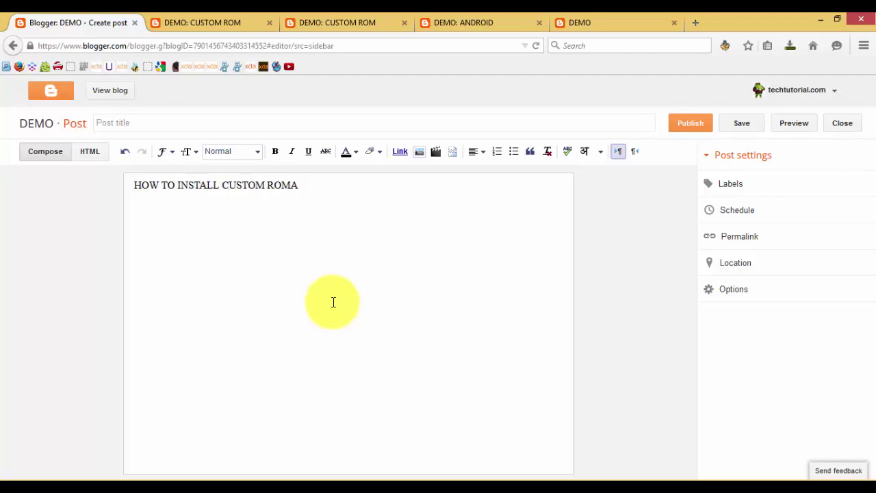
click(752, 182)
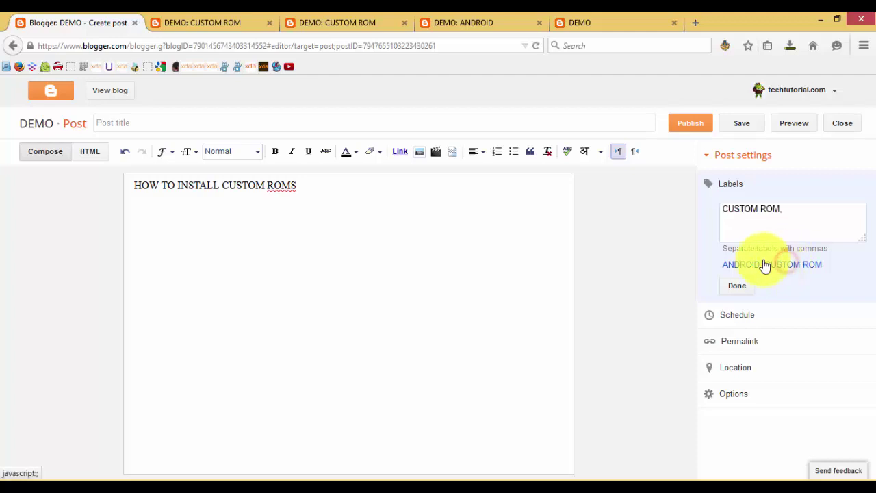
click(739, 291)
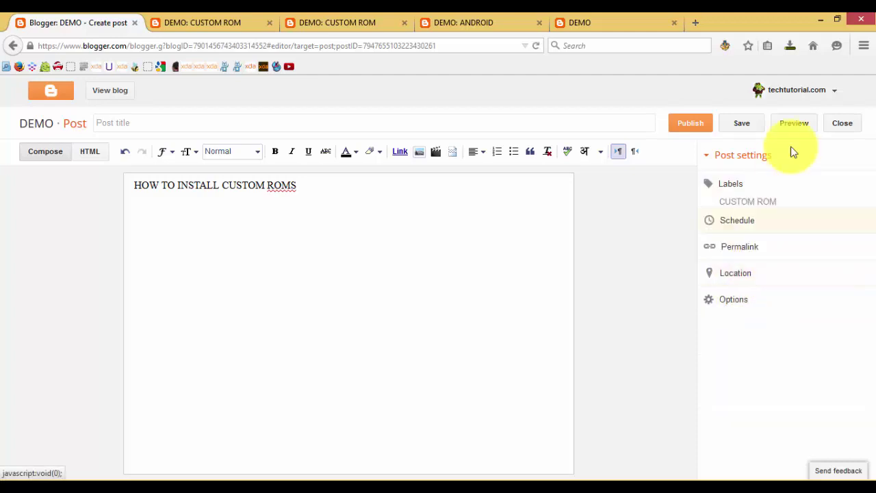
click(735, 130)
click(698, 123)
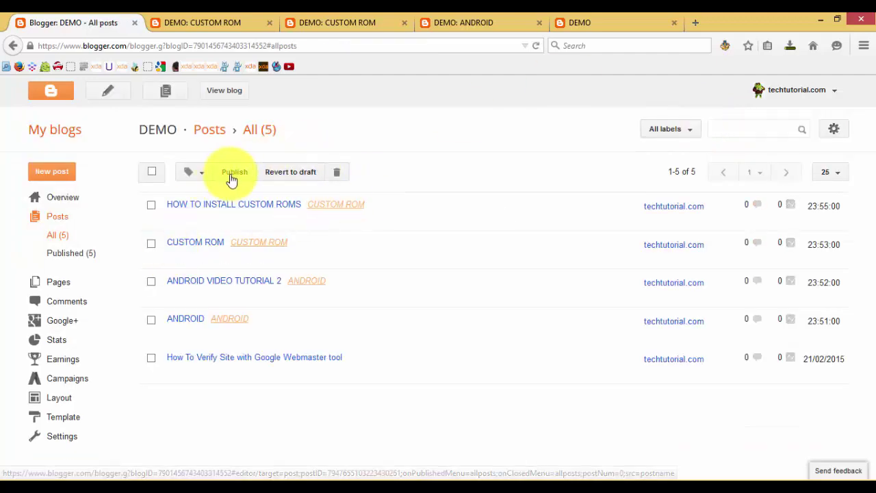
- Check the reloaded CUSTOM ROMS page on the live blog for the new post and close the surplus blog tabs
click(231, 20)
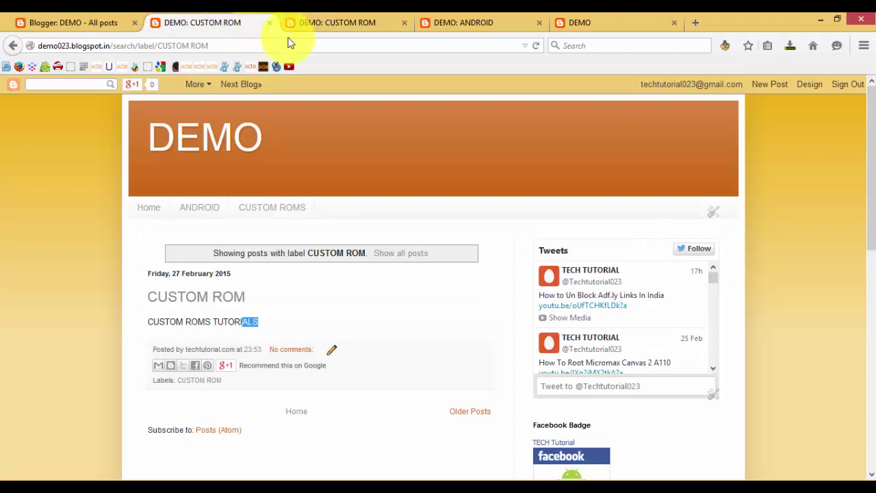
click(405, 23)
click(404, 23)
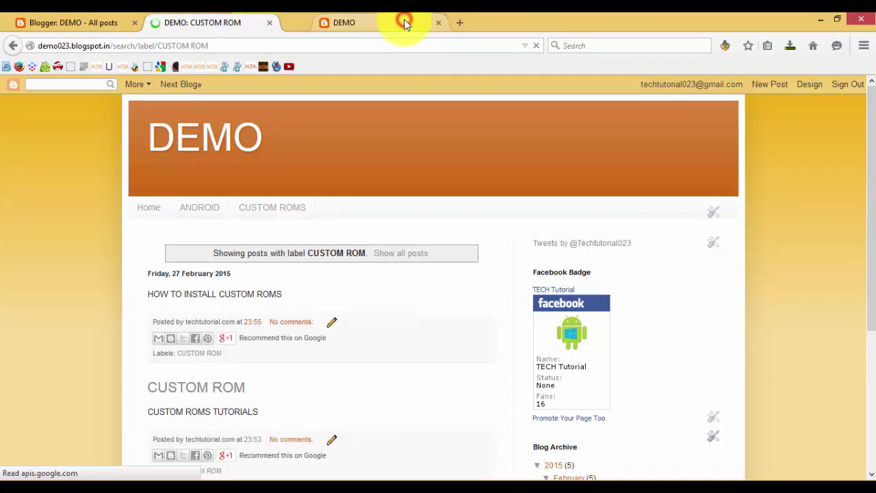
click(404, 23)
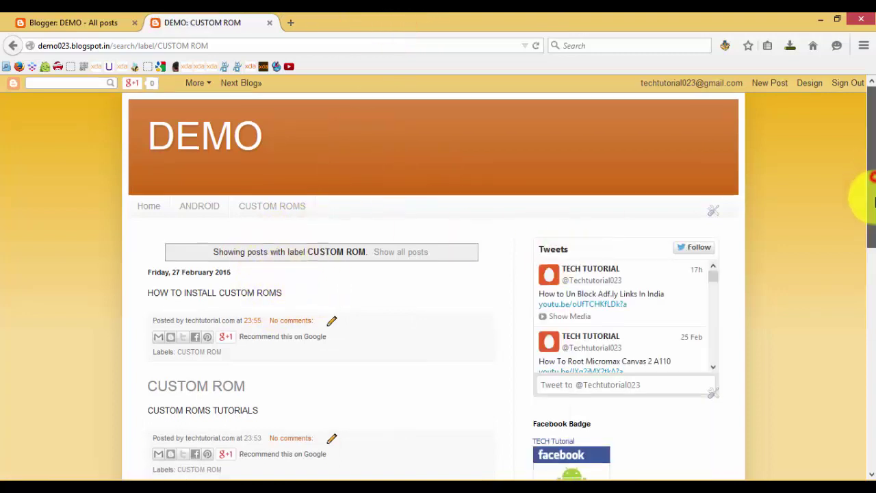
scroll(868, 198, down, 3)
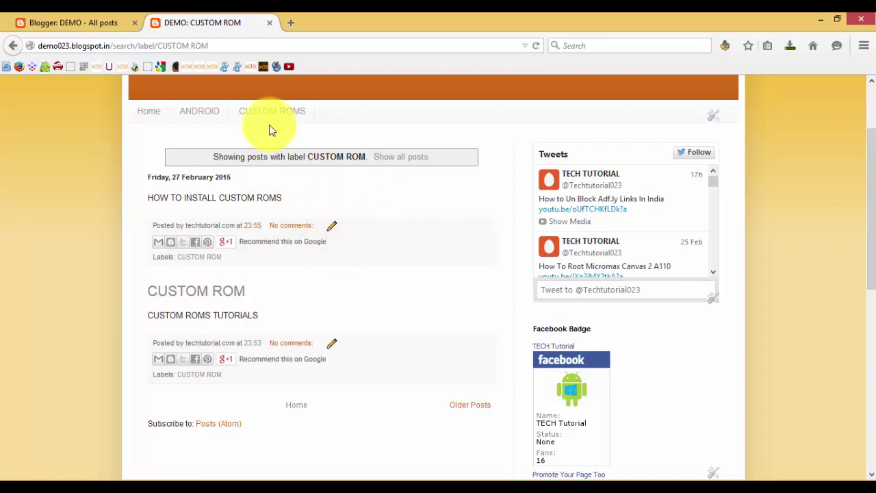
- Apply the existing label ANDROID to the post "How To Verify Site with Google Webmaster tool" from the posts list
click(89, 20)
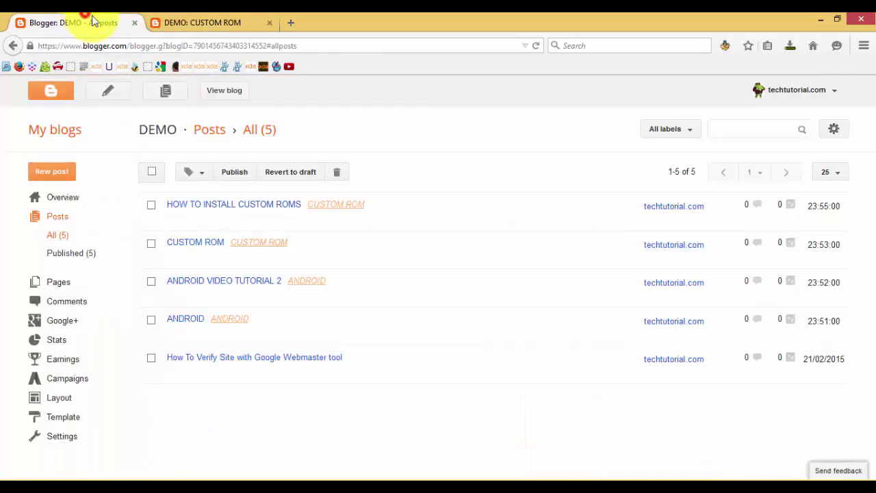
click(150, 360)
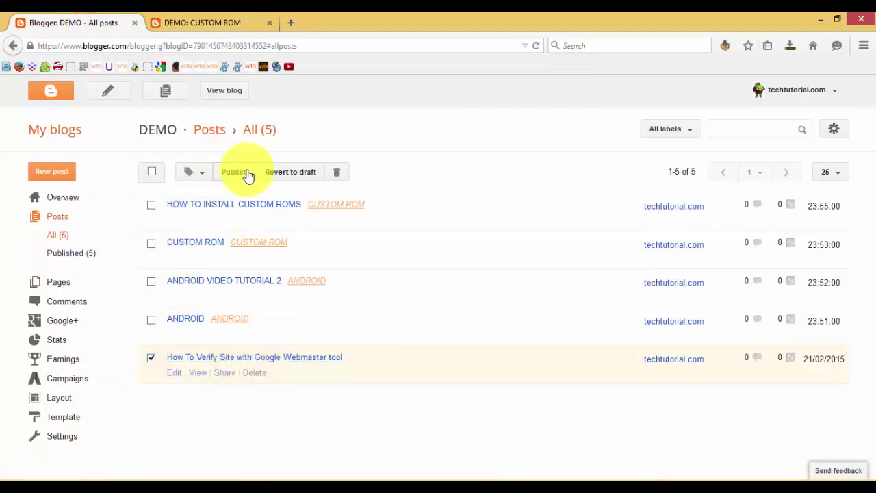
click(200, 174)
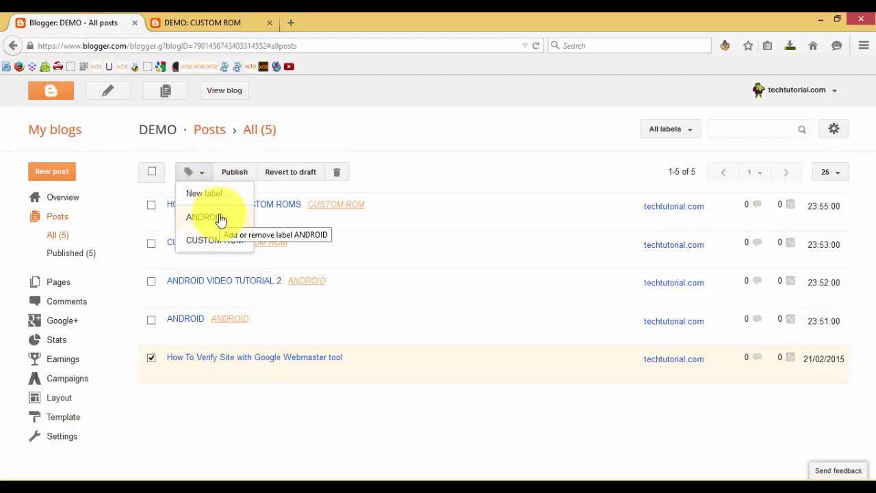
click(218, 217)
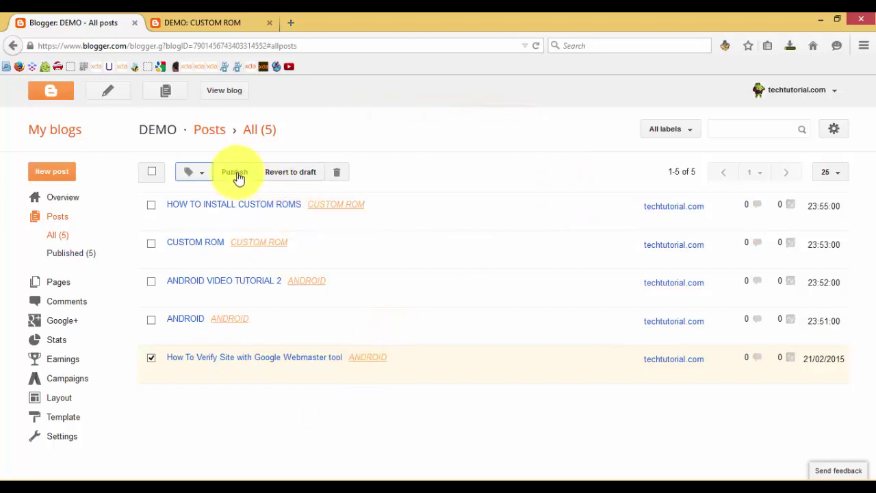
- View the live blog's ANDROID page and look through the posts listed there, including the newly labelled one
click(223, 92)
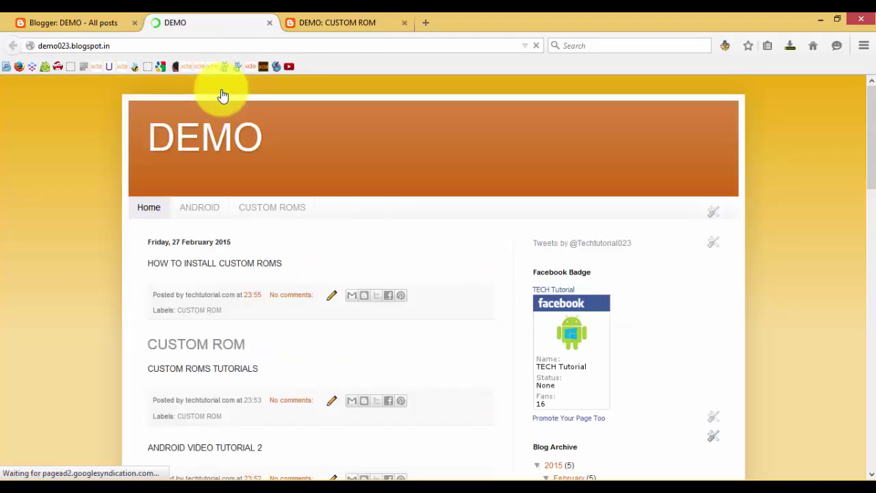
click(199, 208)
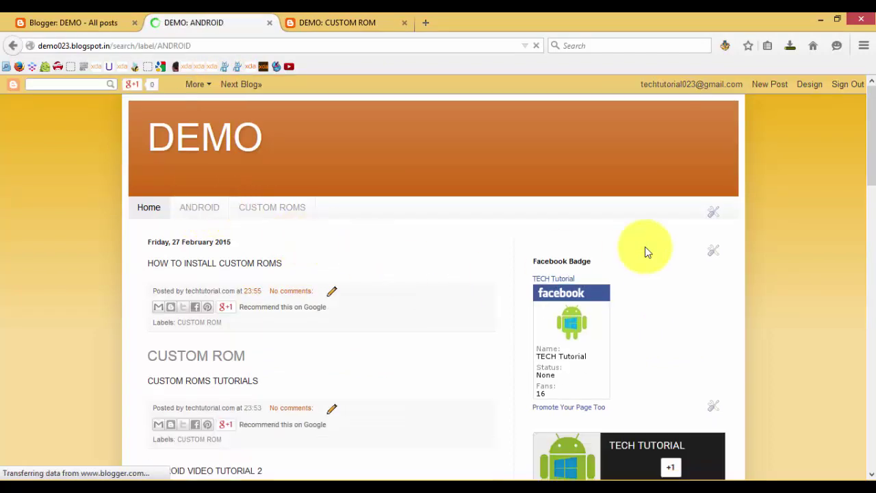
drag(870, 165, 871, 226)
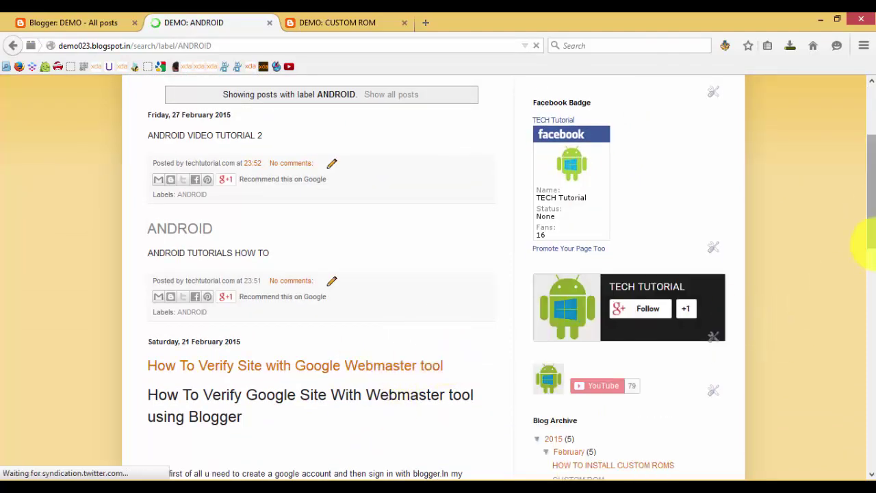
drag(863, 230, 868, 189)
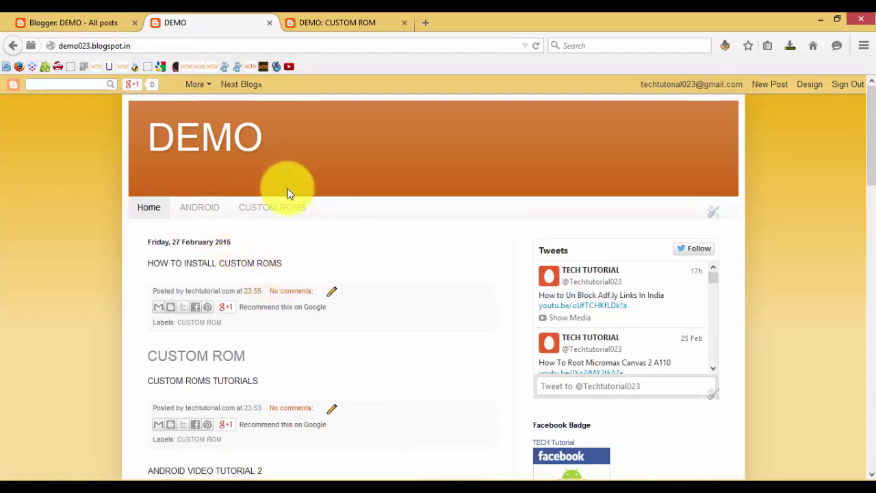
- Delete the CUSTOM ROMS link from the Pages gadget in the blog layout, then save the gadget and the layout arrangement
click(75, 22)
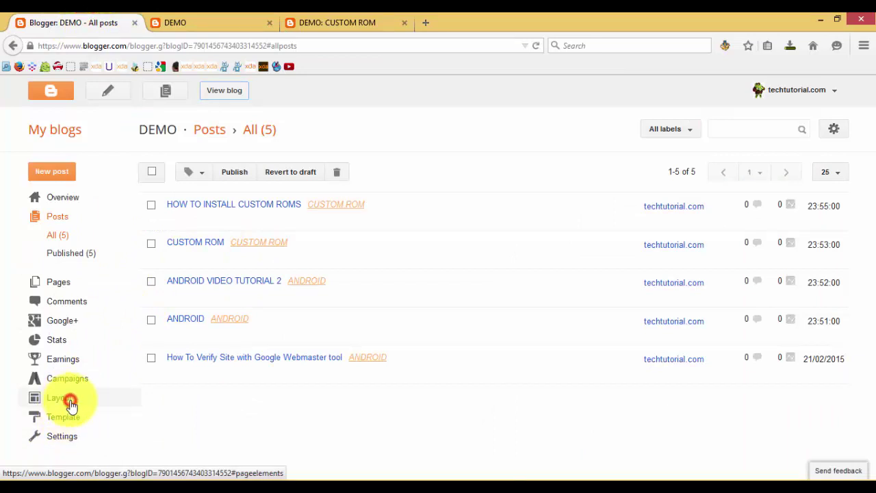
click(58, 398)
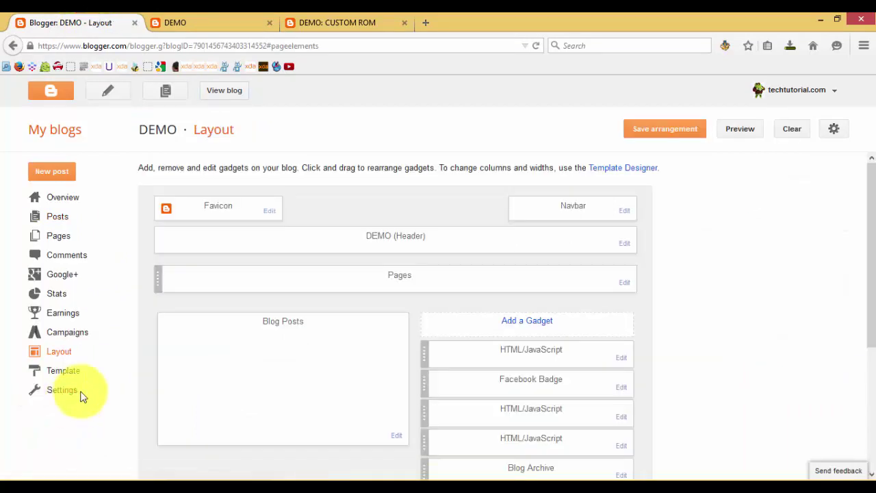
click(627, 287)
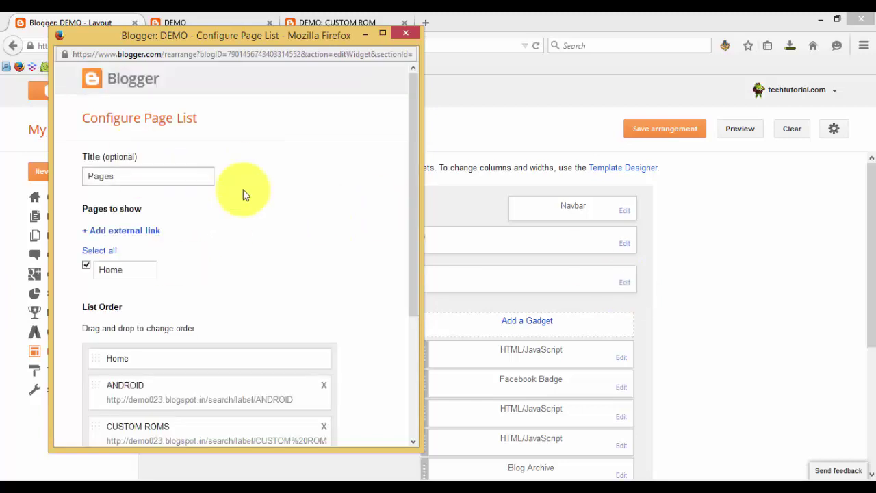
drag(412, 223, 416, 285)
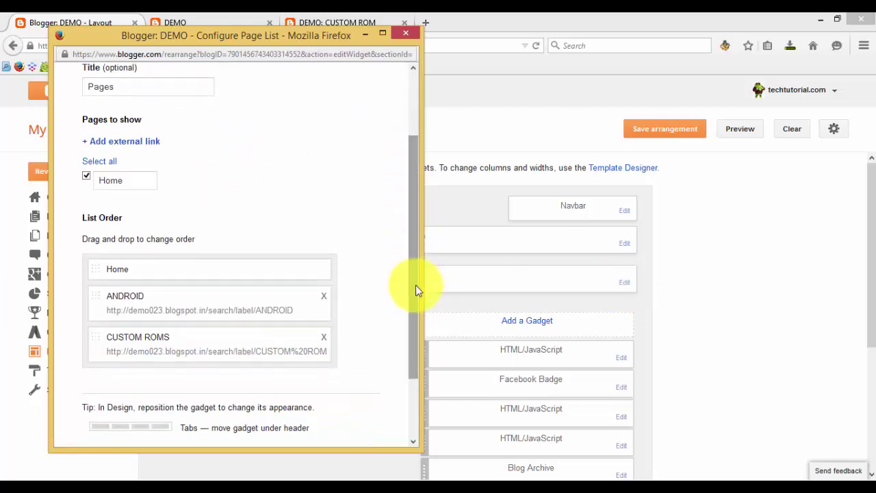
click(325, 340)
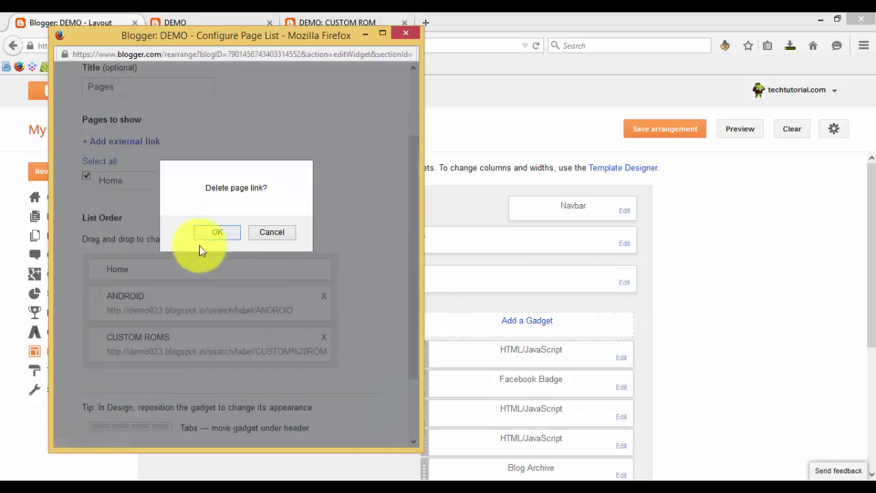
click(219, 232)
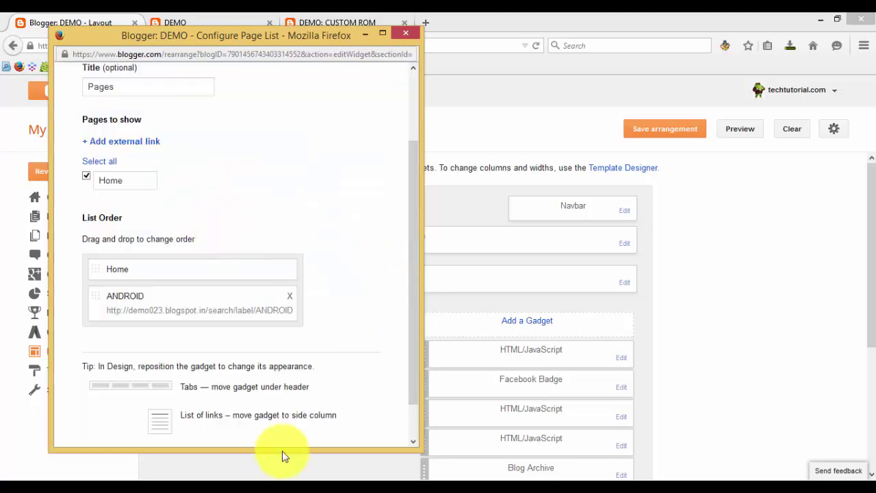
drag(410, 352, 411, 406)
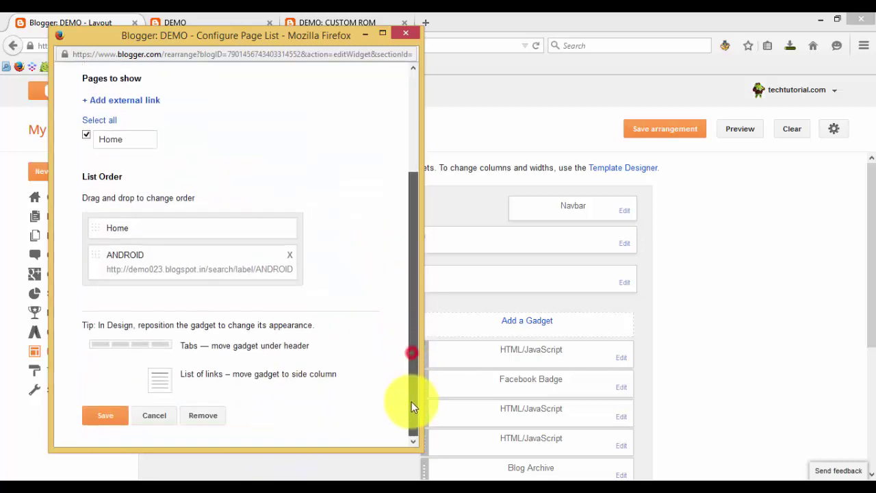
click(105, 417)
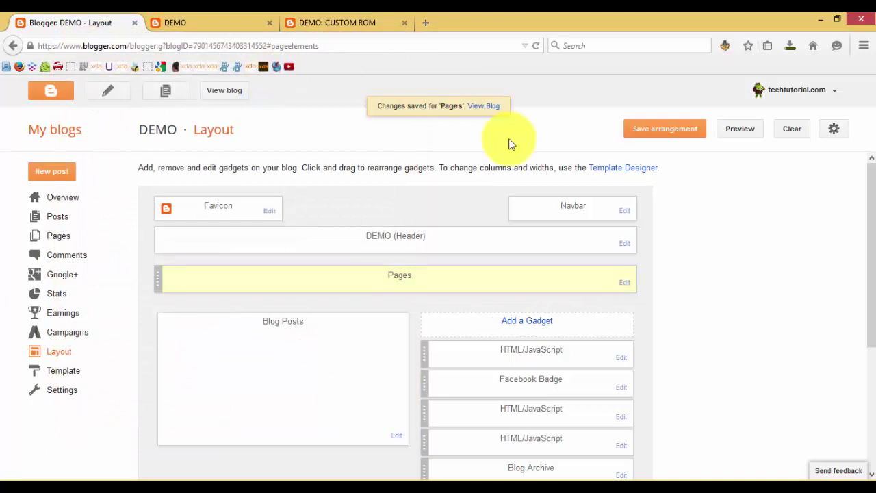
click(675, 128)
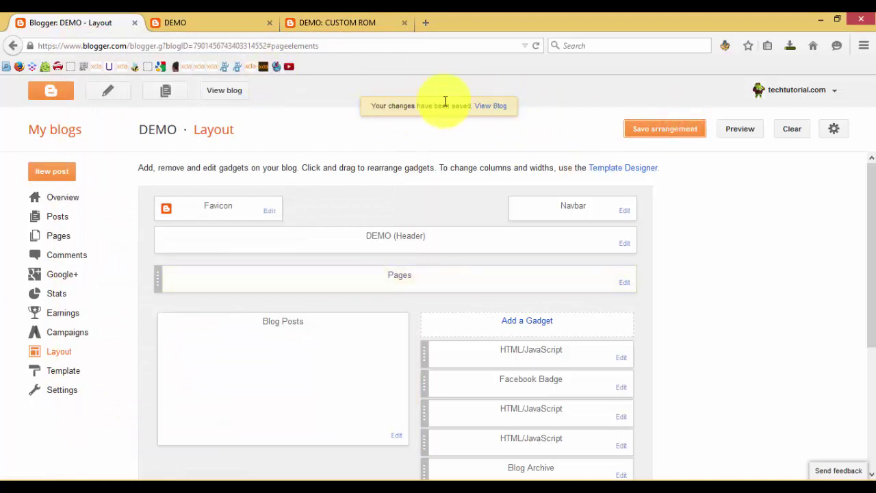